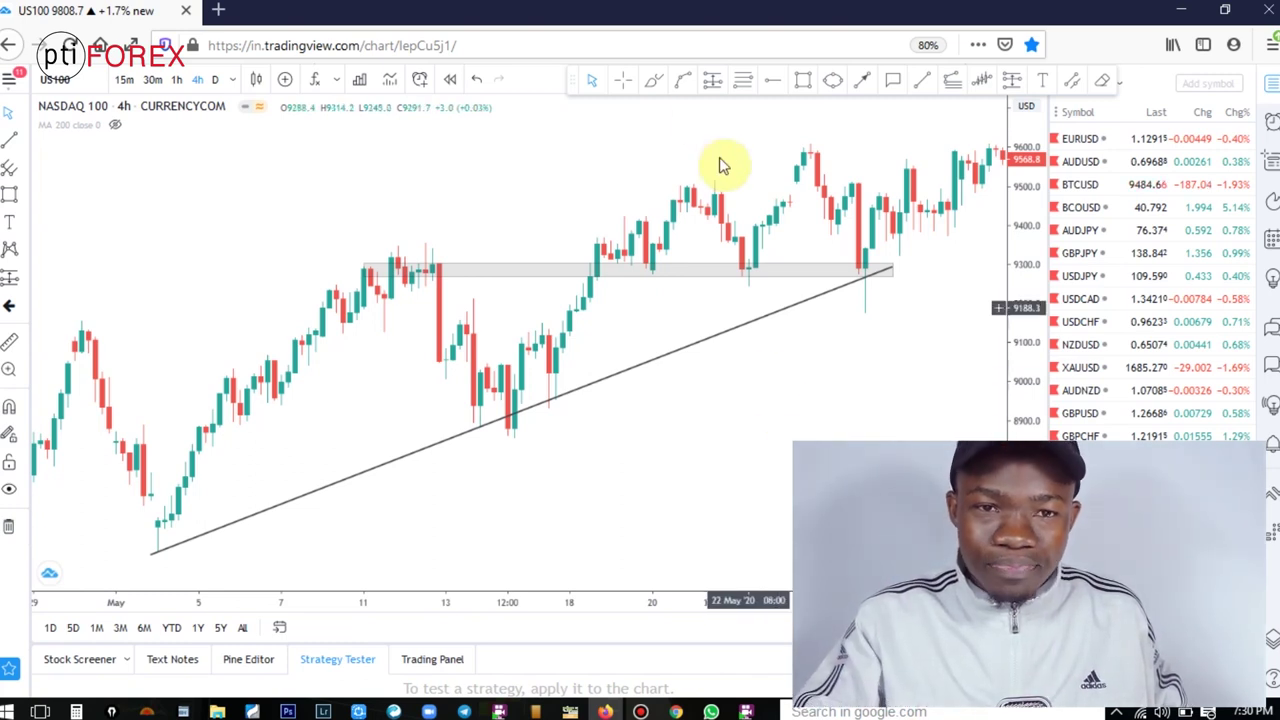
# - Circle the two lows sitting on the grey zone with the red brush
pyautogui.click(653, 88)
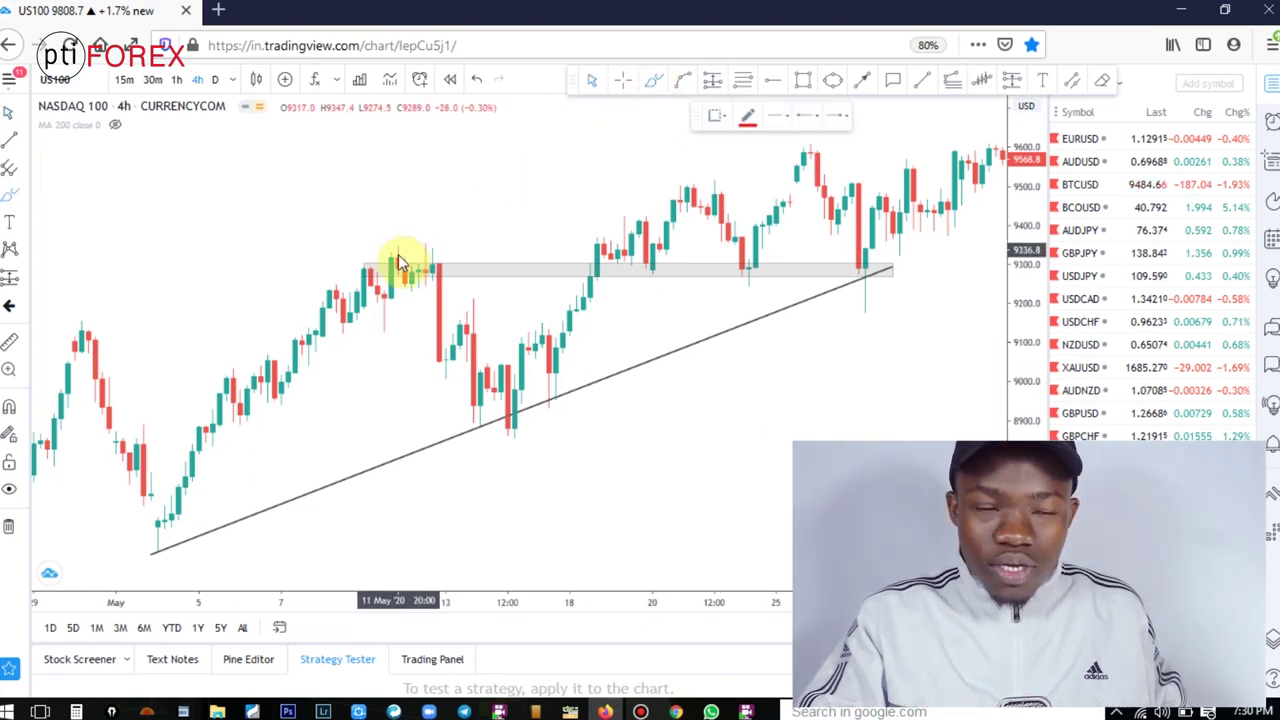
pyautogui.moveTo(745, 268)
pyautogui.mouseDown()
pyautogui.moveTo(737, 286)
pyautogui.moveTo(763, 266)
pyautogui.moveTo(748, 260)
pyautogui.mouseUp()
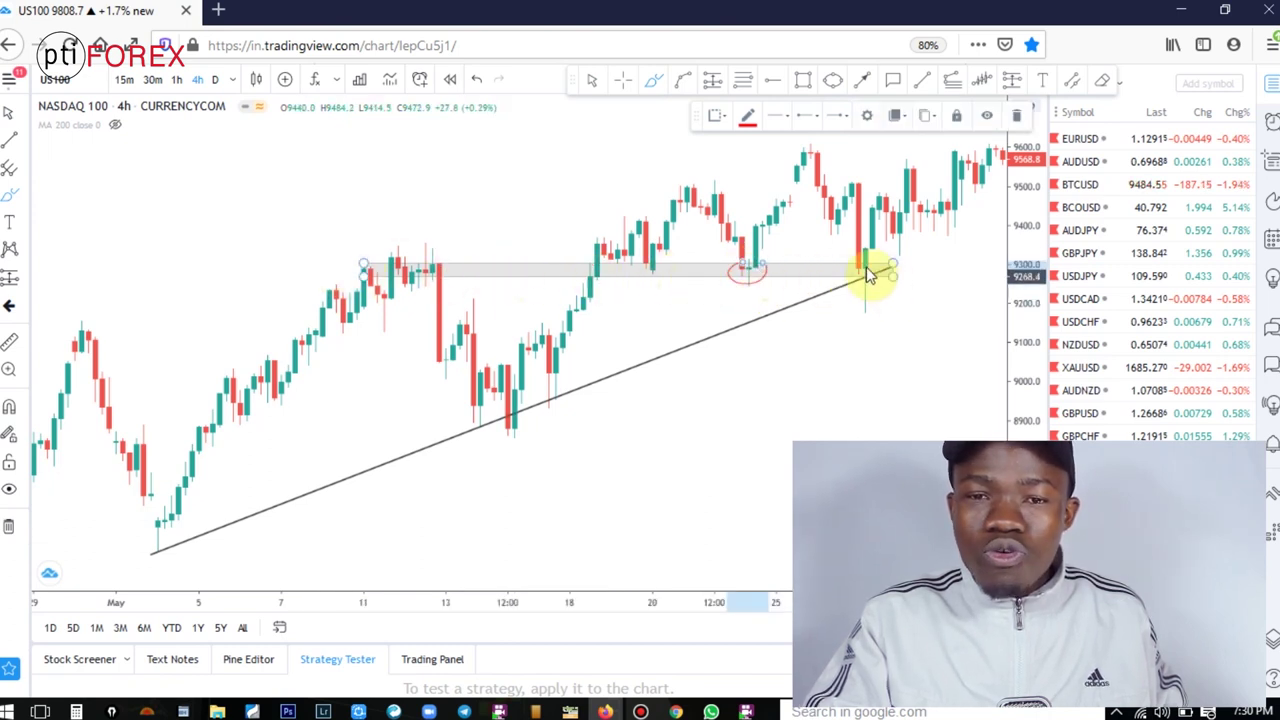
pyautogui.moveTo(863, 263)
pyautogui.mouseDown()
pyautogui.moveTo(877, 277)
pyautogui.moveTo(862, 262)
pyautogui.mouseUp()
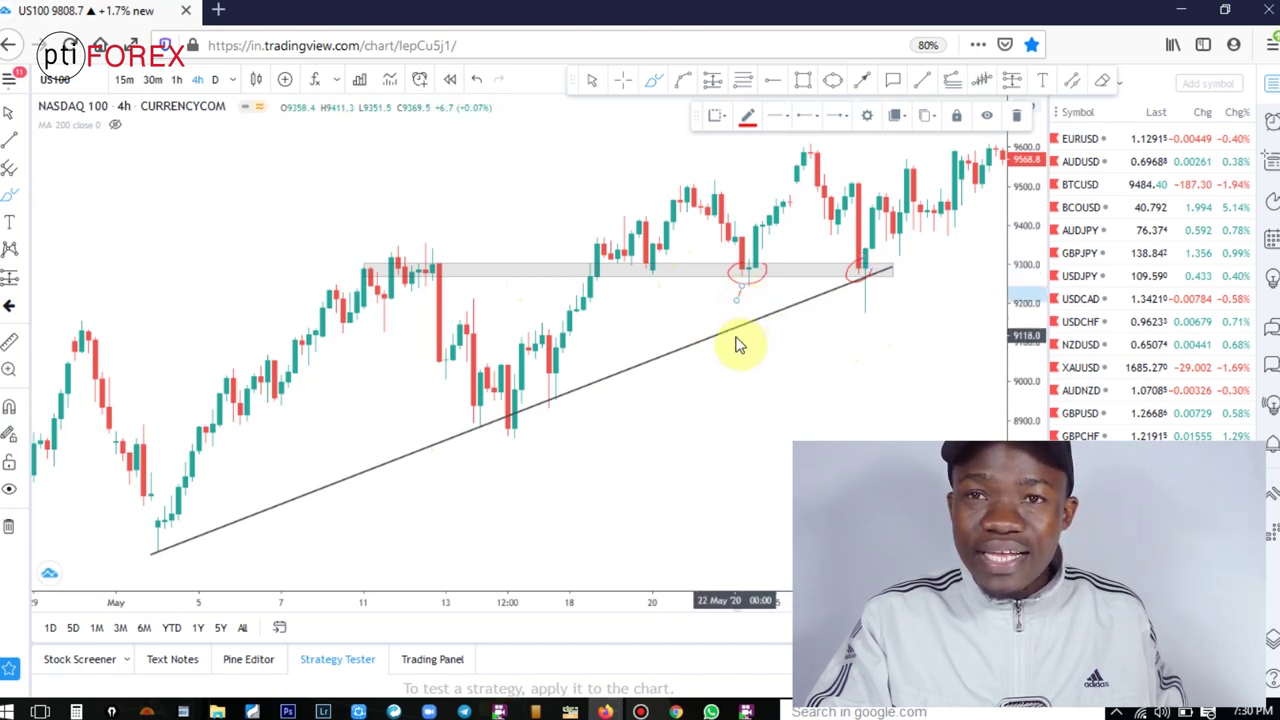
# - Write a double-underlined 2 and a 3, draw a rising arrow, and circle the note
pyautogui.moveTo(719, 405)
pyautogui.mouseDown()
pyautogui.moveTo(709, 443)
pyautogui.moveTo(748, 433)
pyautogui.moveTo(756, 449)
pyautogui.moveTo(742, 459)
pyautogui.mouseUp()
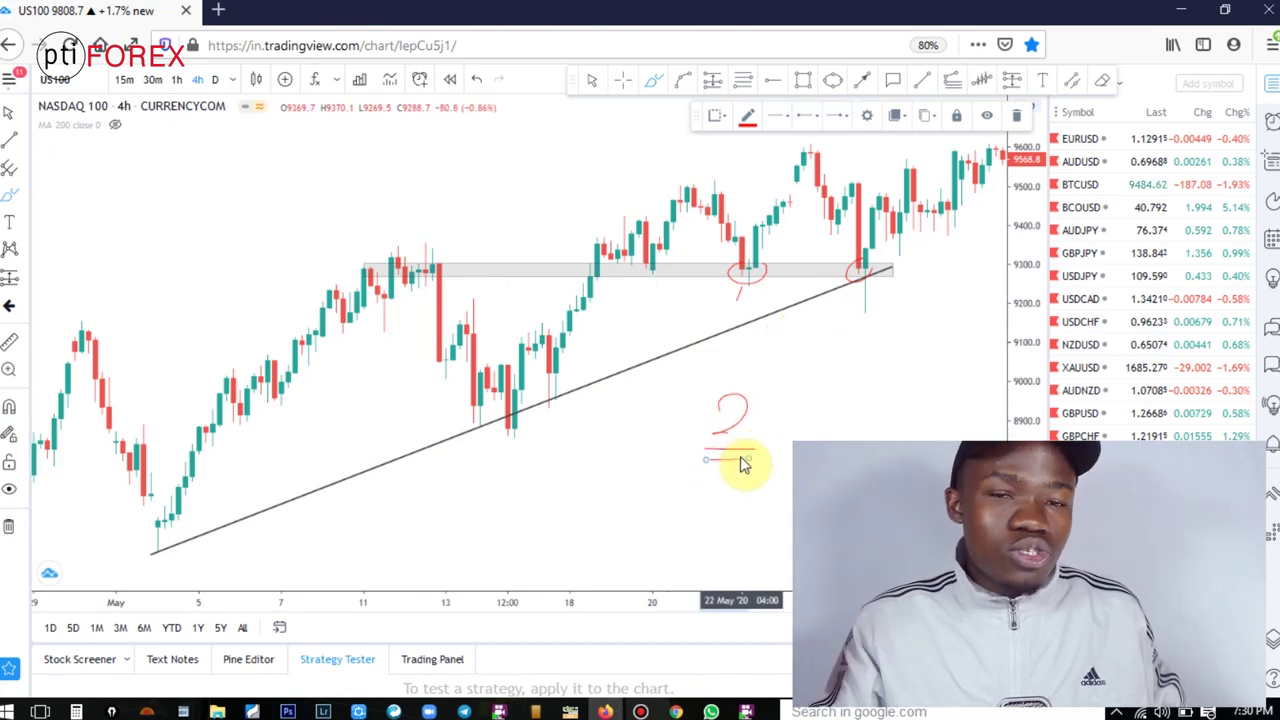
pyautogui.moveTo(726, 509)
pyautogui.mouseDown()
pyautogui.moveTo(731, 491)
pyautogui.moveTo(729, 526)
pyautogui.moveTo(716, 480)
pyautogui.moveTo(708, 488)
pyautogui.mouseUp()
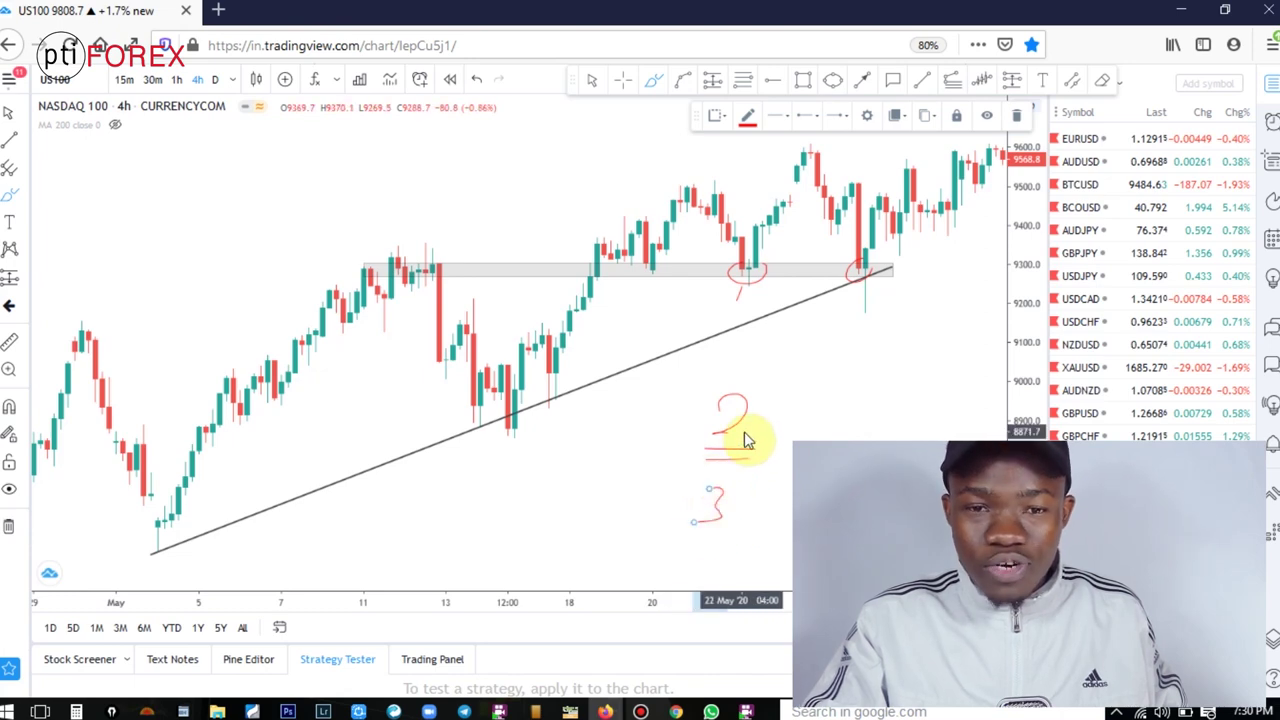
pyautogui.moveTo(720, 410)
pyautogui.mouseDown()
pyautogui.moveTo(714, 440)
pyautogui.moveTo(752, 458)
pyautogui.mouseUp()
pyautogui.moveTo(796, 408)
pyautogui.mouseDown()
pyautogui.moveTo(857, 409)
pyautogui.moveTo(818, 405)
pyautogui.moveTo(855, 408)
pyautogui.moveTo(877, 389)
pyautogui.moveTo(866, 400)
pyautogui.moveTo(877, 403)
pyautogui.moveTo(920, 380)
pyautogui.moveTo(908, 434)
pyautogui.mouseUp()
pyautogui.moveTo(395, 530)
pyautogui.mouseDown()
pyautogui.moveTo(623, 423)
pyautogui.moveTo(598, 432)
pyautogui.mouseUp()
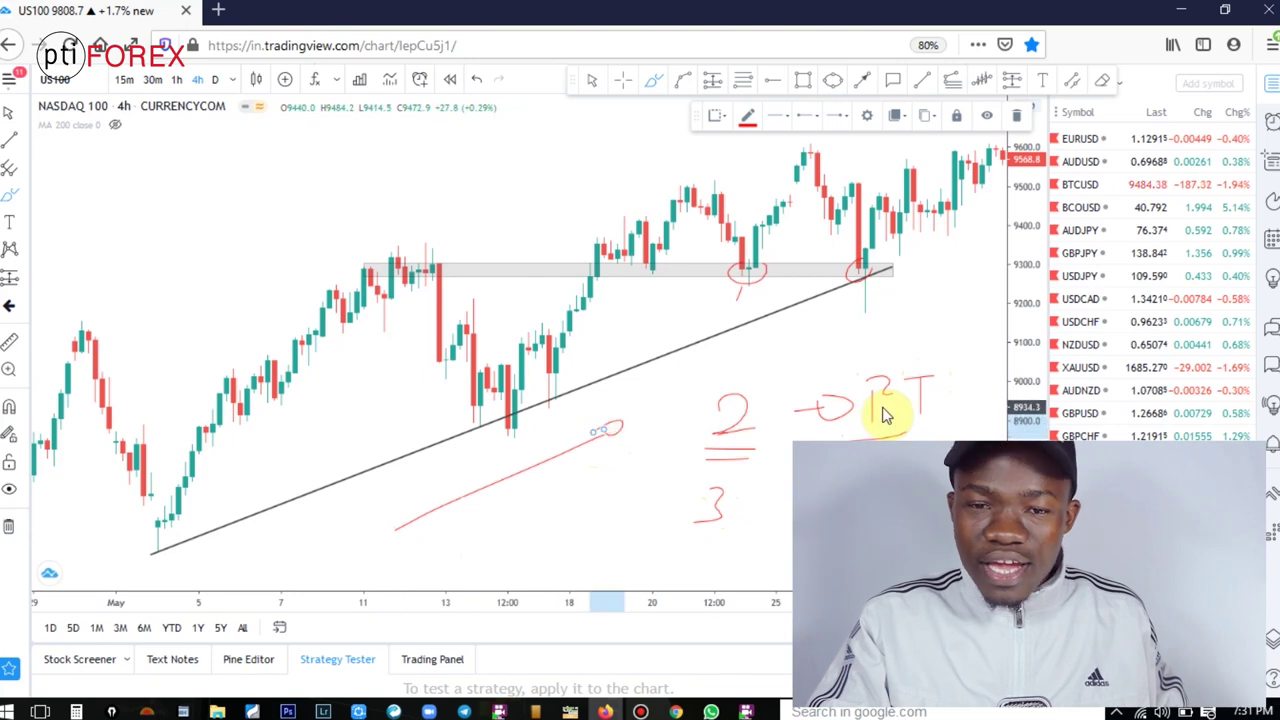
pyautogui.moveTo(840, 432)
pyautogui.mouseDown()
pyautogui.moveTo(920, 371)
pyautogui.moveTo(874, 380)
pyautogui.moveTo(929, 420)
pyautogui.moveTo(930, 393)
pyautogui.mouseUp()
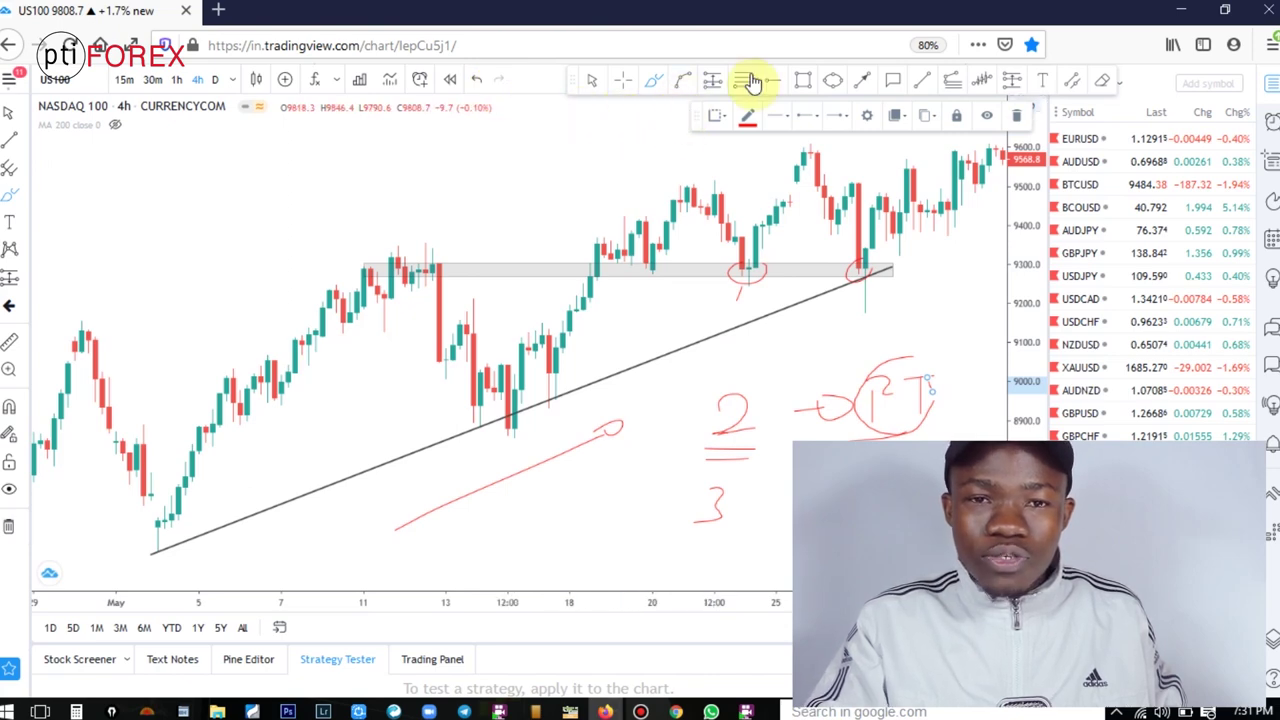
# - Draw an upper trend line from the late-April high to the late-May high
pyautogui.click(919, 82)
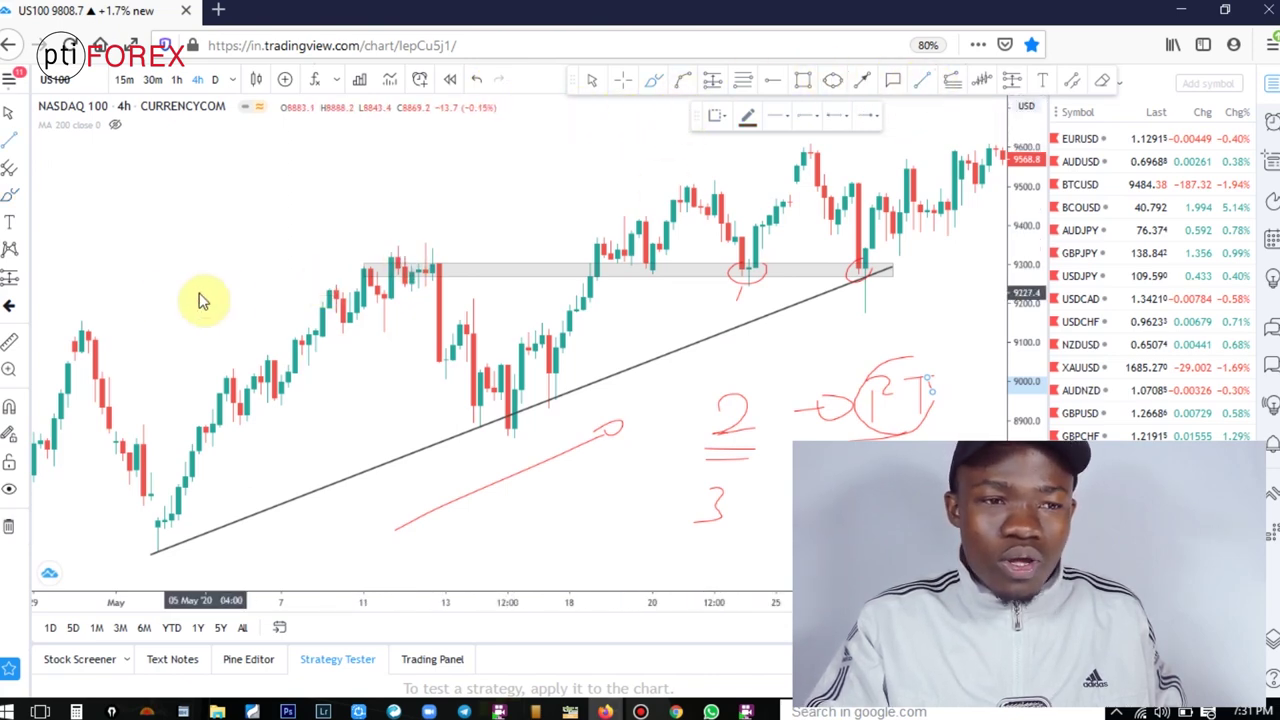
pyautogui.click(75, 330)
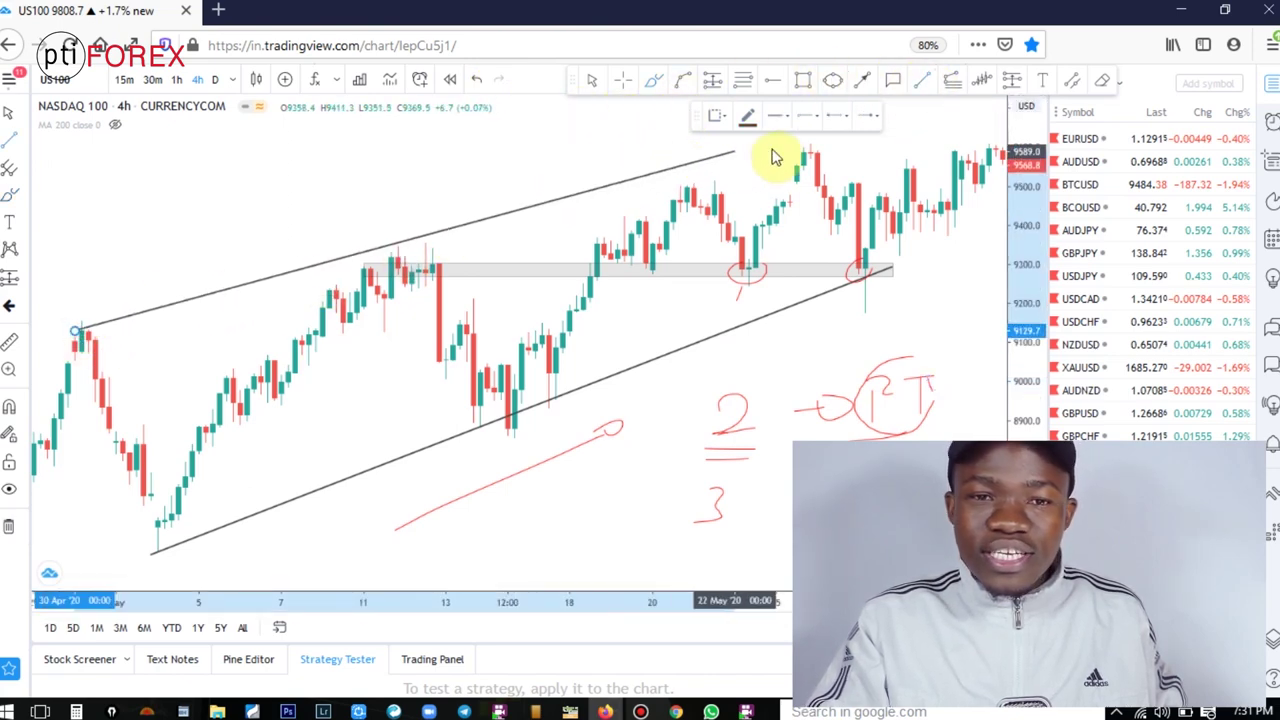
pyautogui.click(837, 136)
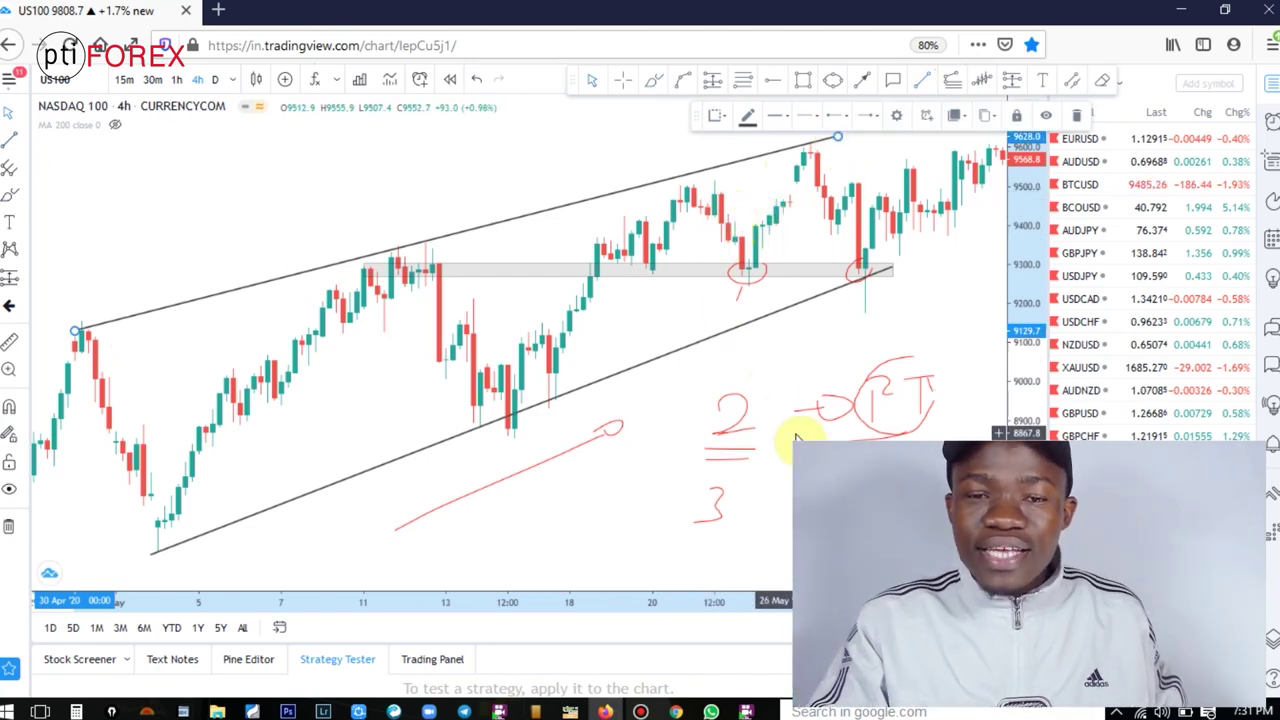
pyautogui.moveTo(790, 475)
pyautogui.mouseDown()
pyautogui.moveTo(818, 475)
pyautogui.moveTo(780, 471)
pyautogui.mouseUp()
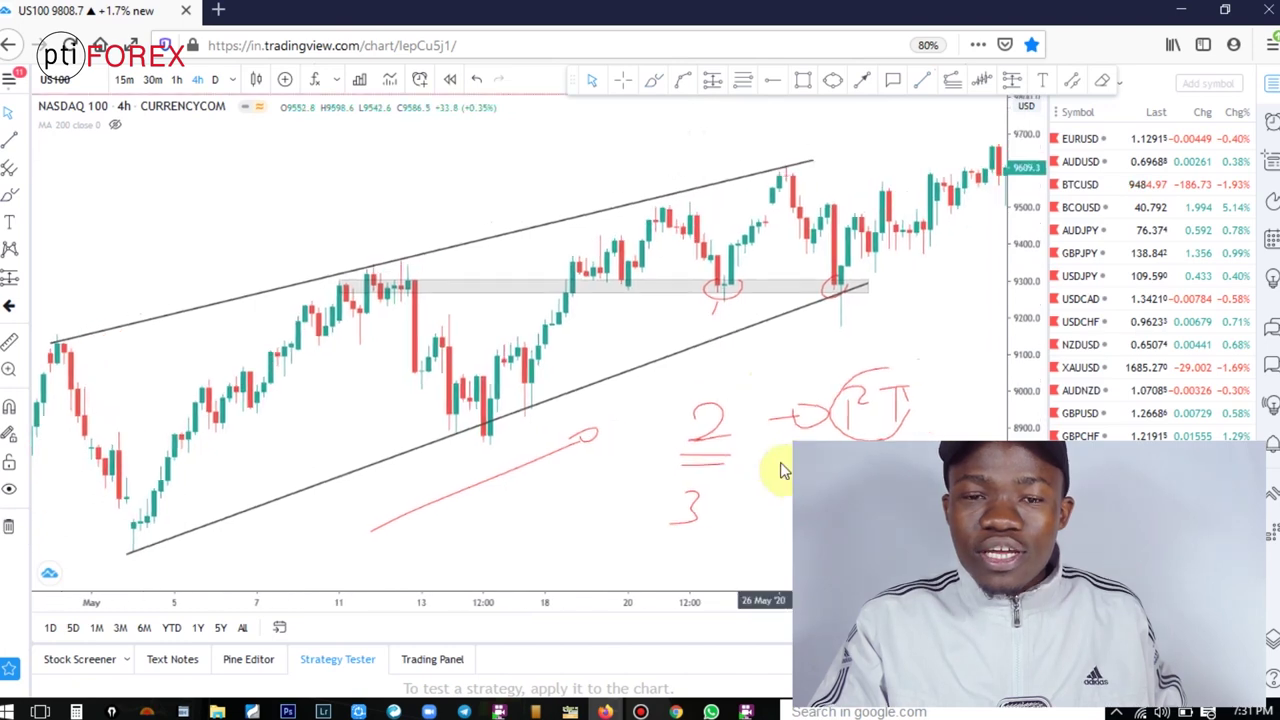
# - Circle the first grey-zone low again with the red brush
pyautogui.click(655, 83)
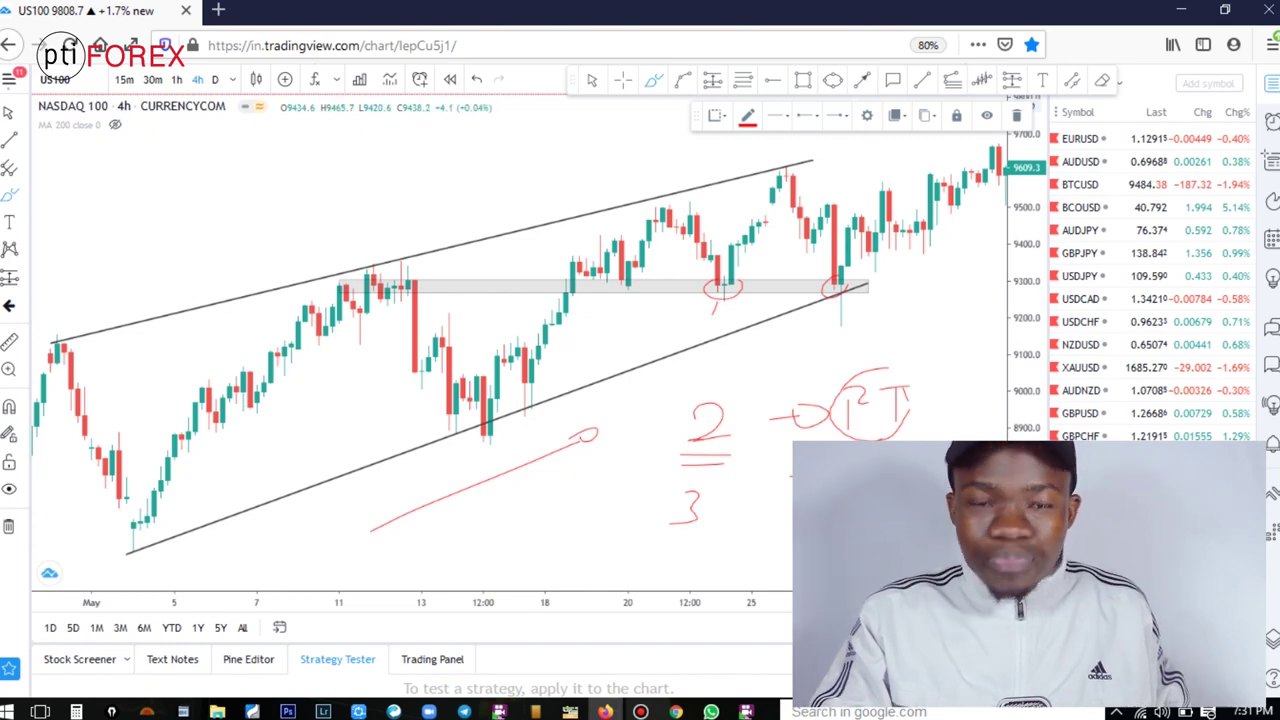
pyautogui.moveTo(745, 315)
pyautogui.mouseDown()
pyautogui.moveTo(740, 280)
pyautogui.moveTo(714, 280)
pyautogui.moveTo(752, 300)
pyautogui.mouseUp()
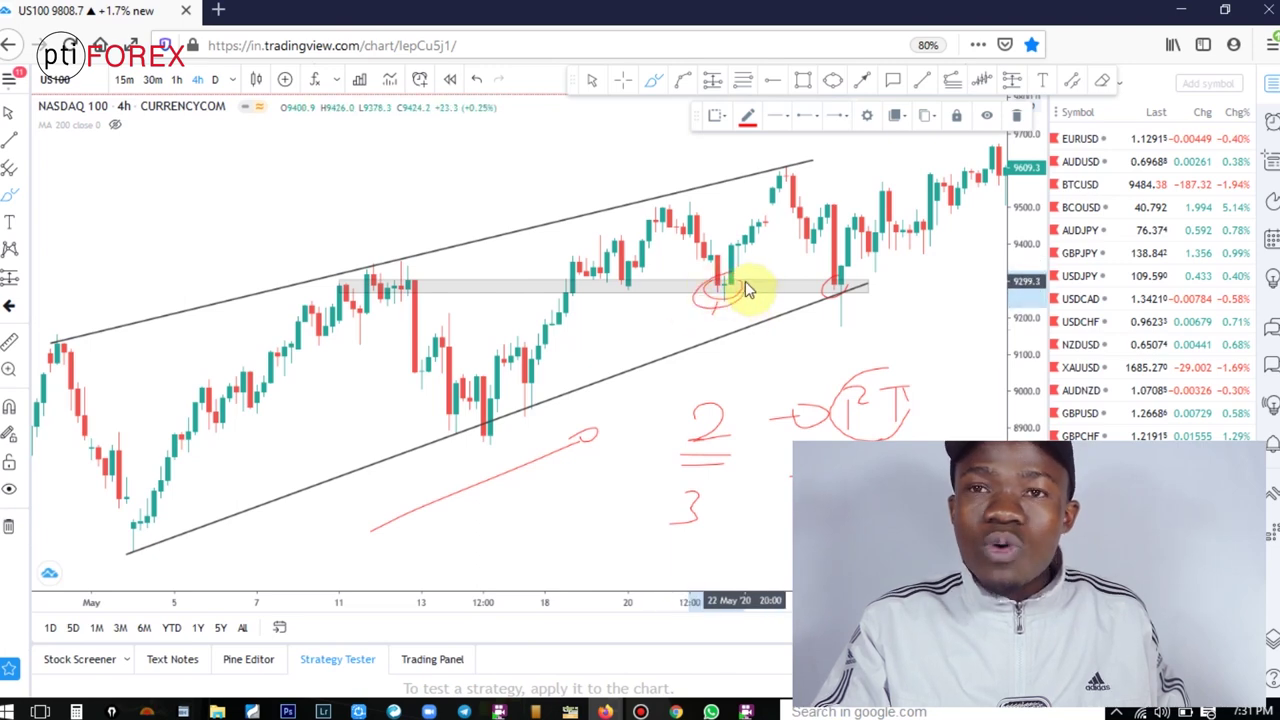
pyautogui.click(744, 285)
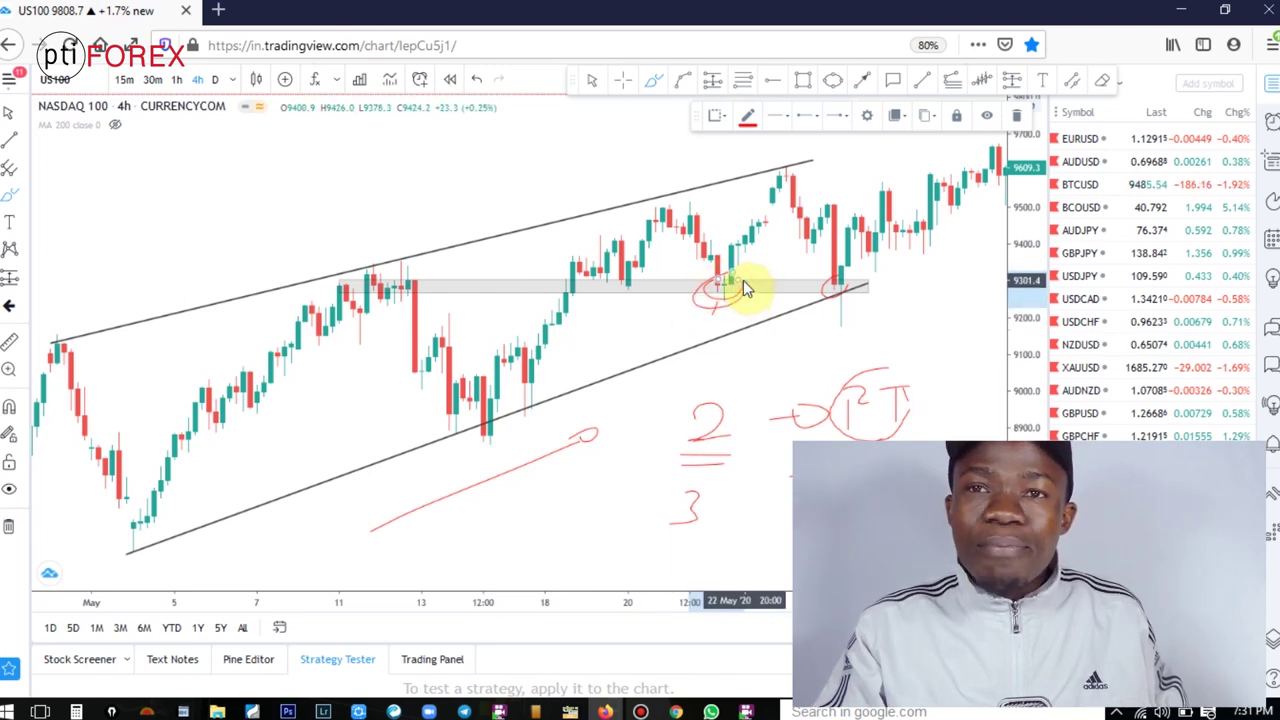
pyautogui.click(772, 80)
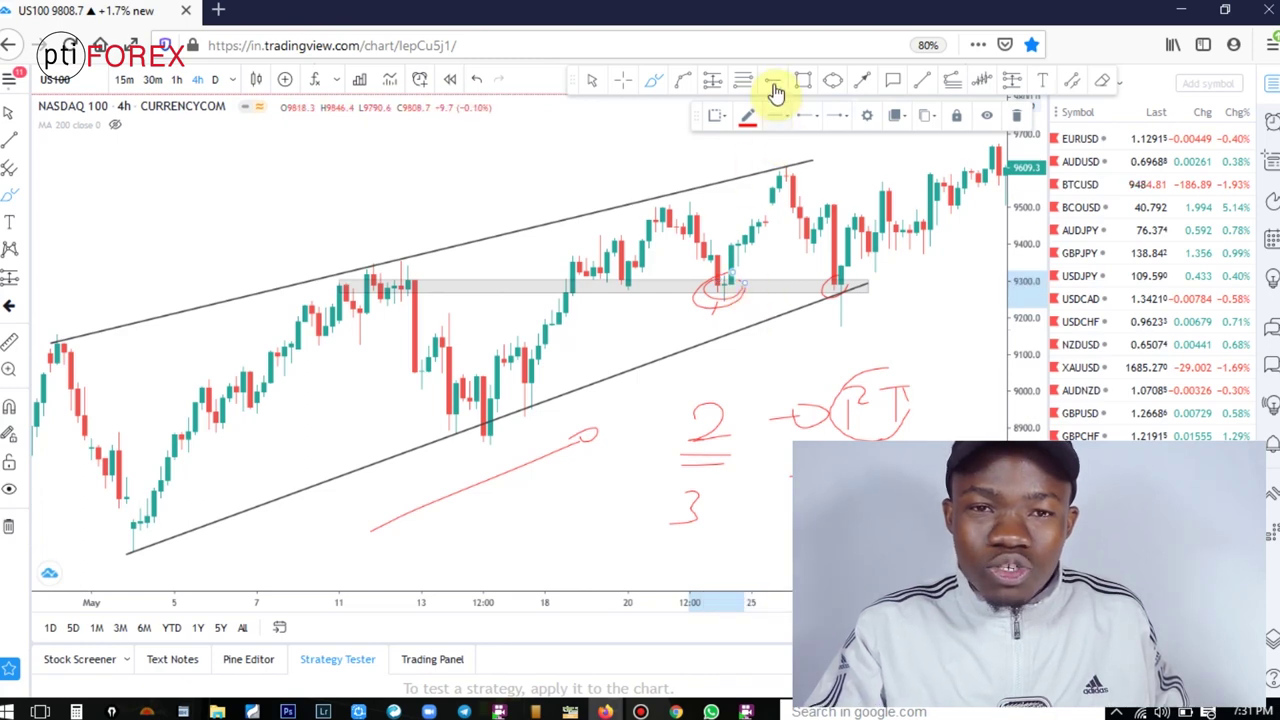
# - Place a horizontal level at 9515.1 and mark the candle top just below it
pyautogui.click(655, 206)
pyautogui.click(772, 205)
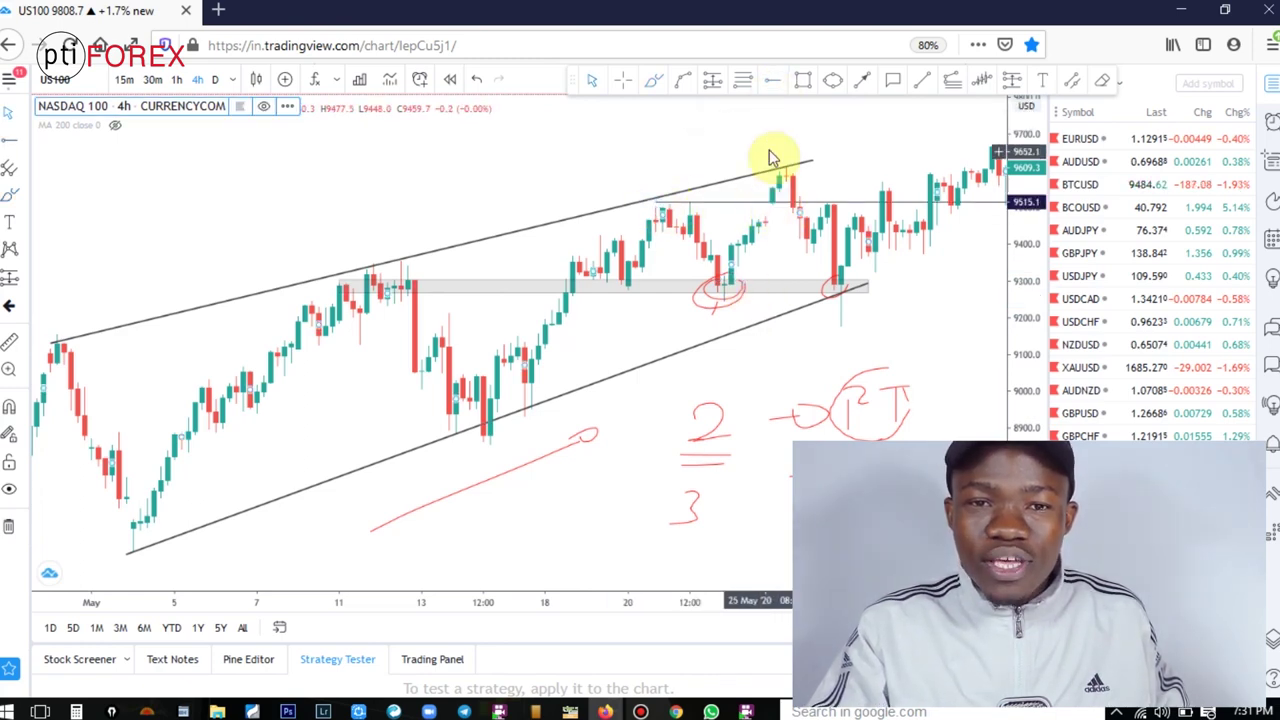
pyautogui.click(655, 80)
pyautogui.moveTo(757, 194); pyautogui.dragTo(771, 200)
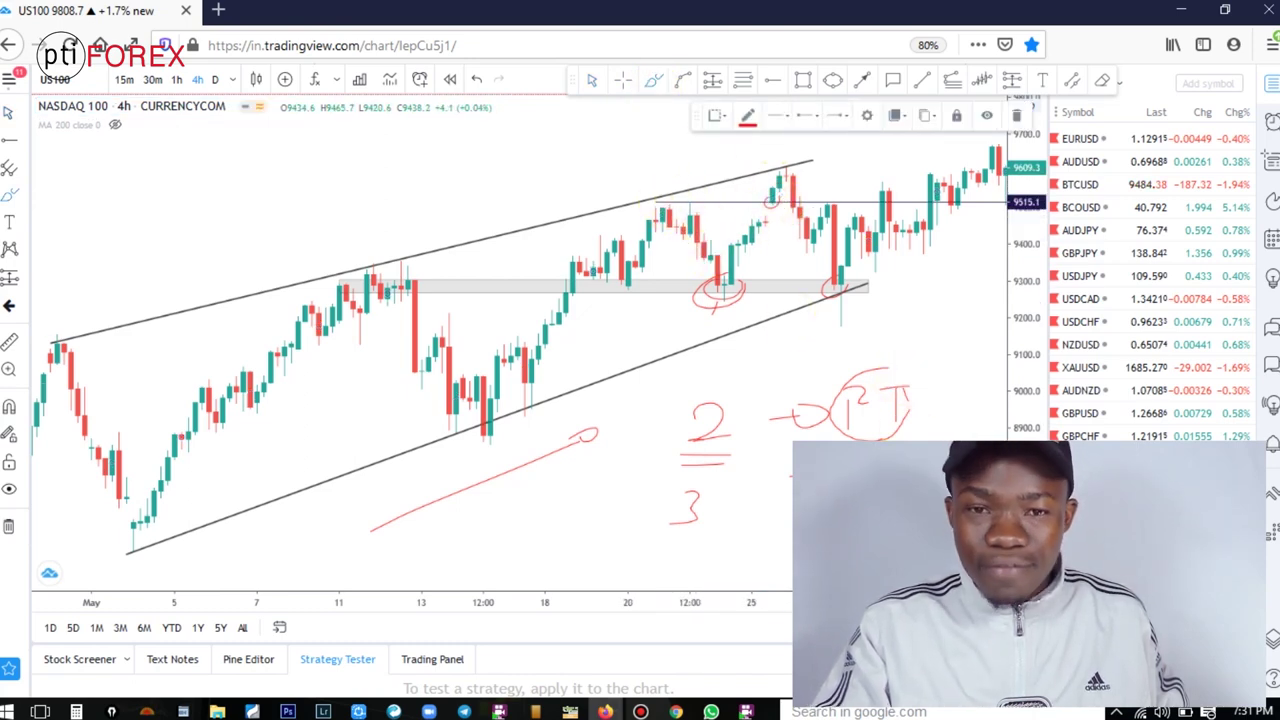
# - Circle the mid-May and late-May lows on the trend line and trace the grey zone
pyautogui.click(714, 309)
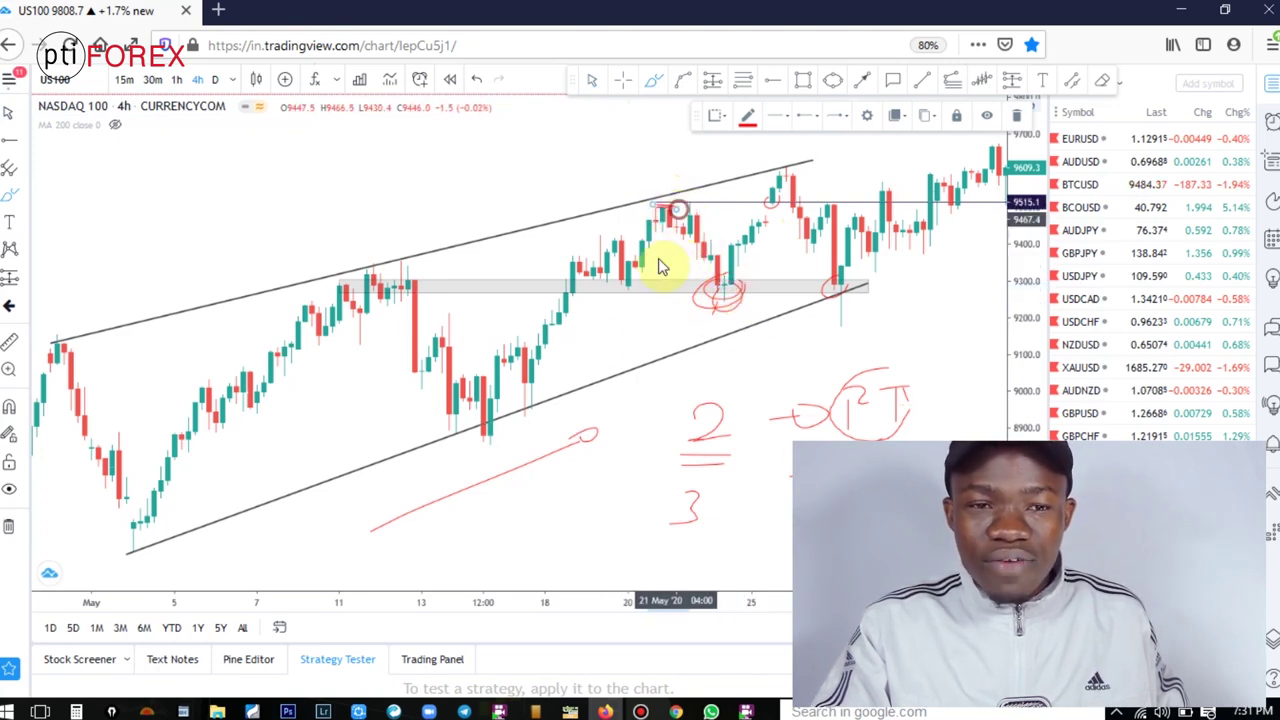
pyautogui.click(517, 415)
pyautogui.moveTo(517, 415)
pyautogui.mouseDown()
pyautogui.moveTo(529, 449)
pyautogui.moveTo(529, 406)
pyautogui.mouseUp()
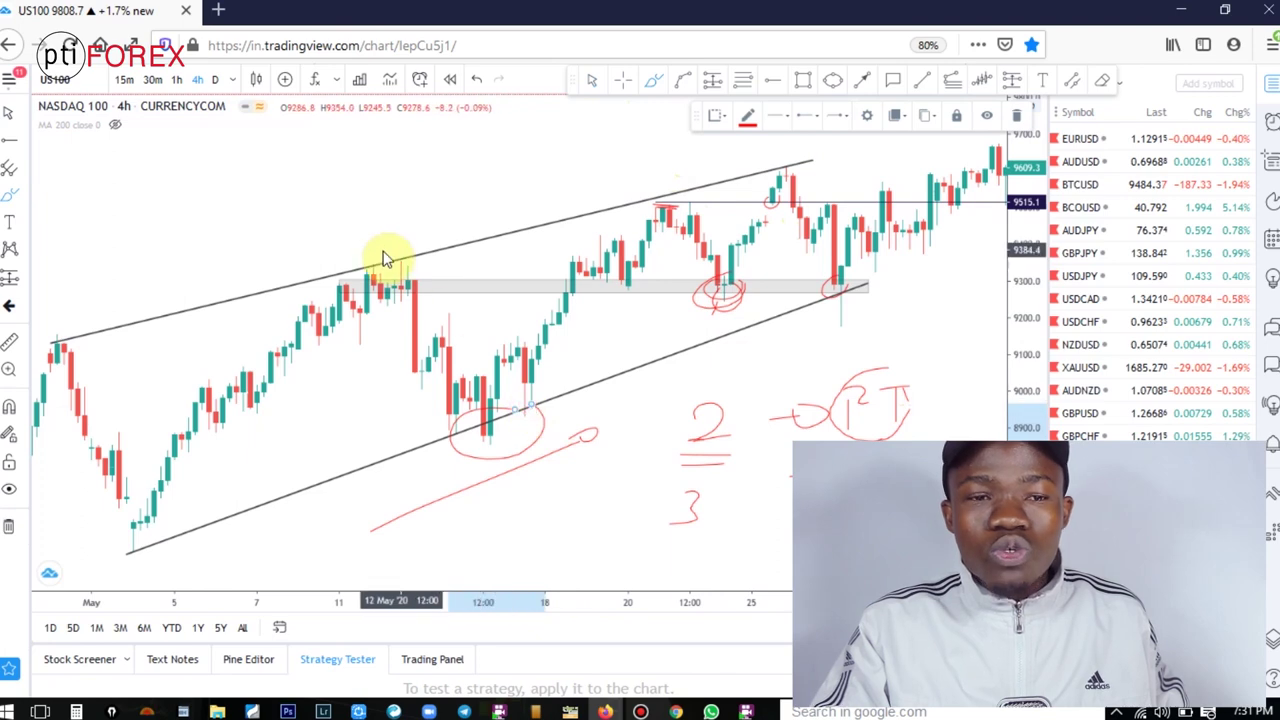
pyautogui.moveTo(296, 290)
pyautogui.mouseDown()
pyautogui.moveTo(657, 294)
pyautogui.moveTo(571, 277)
pyautogui.mouseUp()
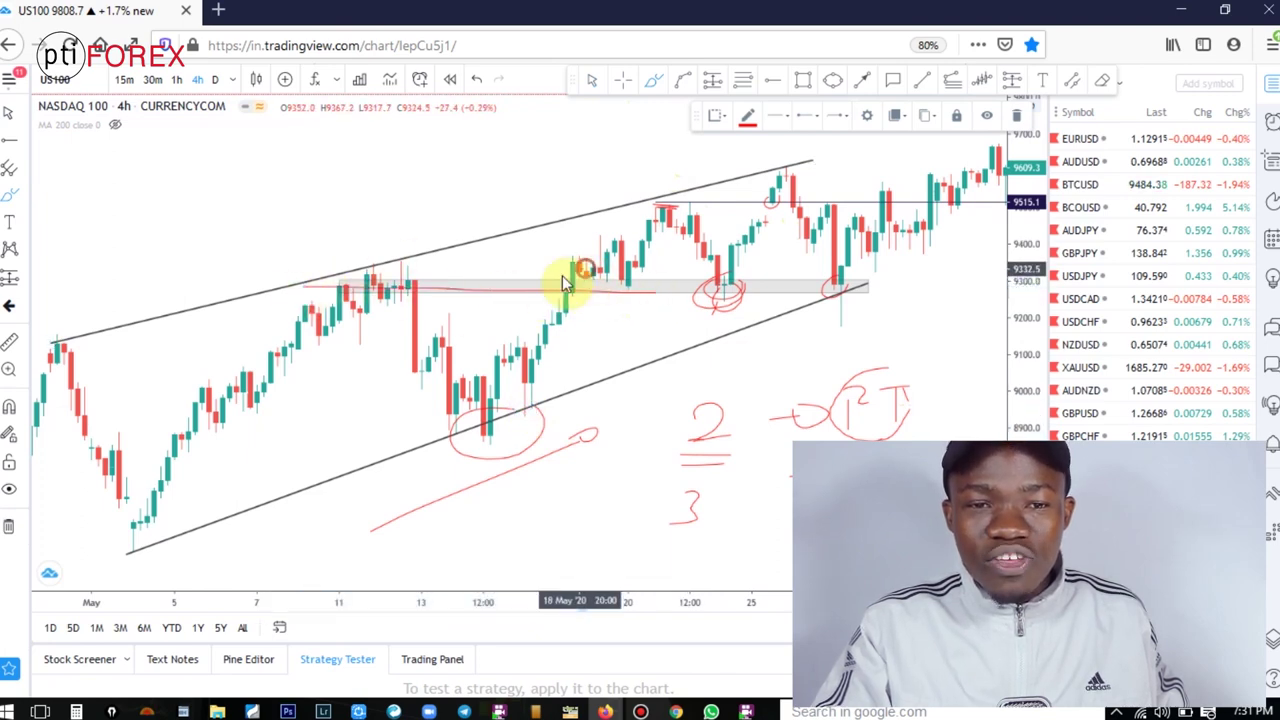
pyautogui.moveTo(823, 277)
pyautogui.mouseDown()
pyautogui.moveTo(846, 329)
pyautogui.moveTo(822, 275)
pyautogui.mouseUp()
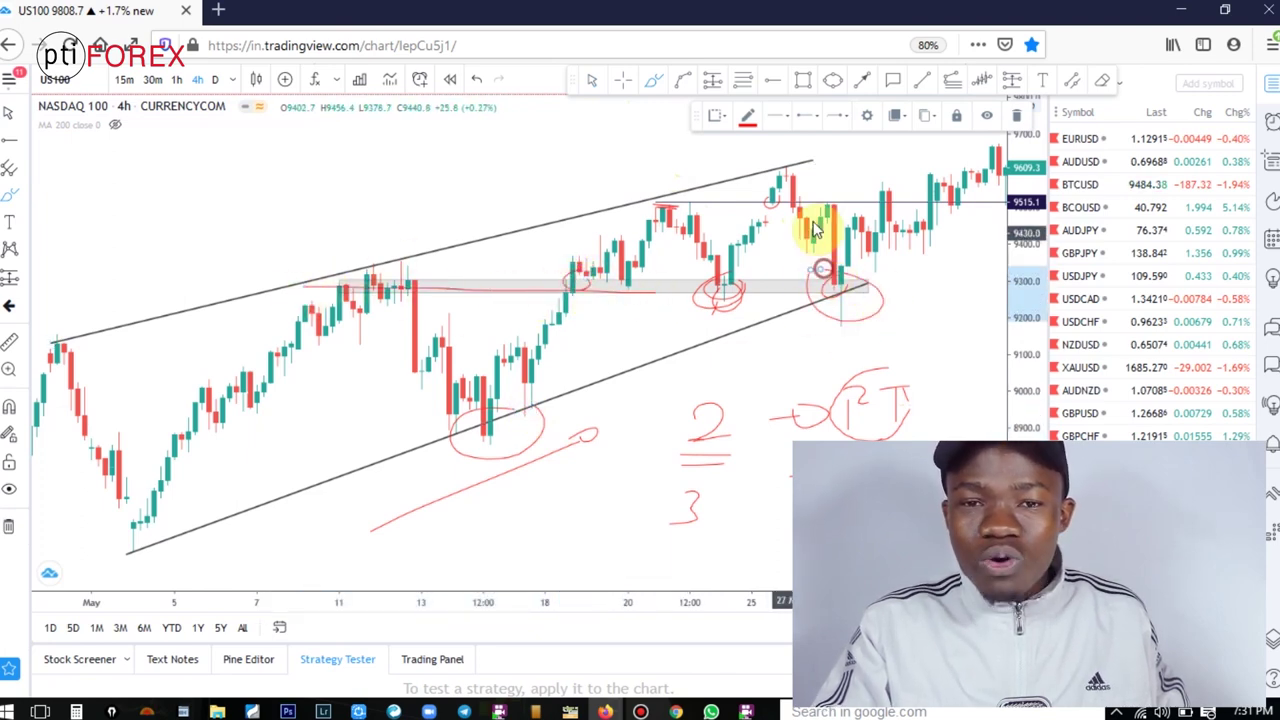
# - Draw a red line across the recent highs, retrace the note, and arc over the 20 May peak
pyautogui.moveTo(760, 170); pyautogui.dragTo(968, 178)
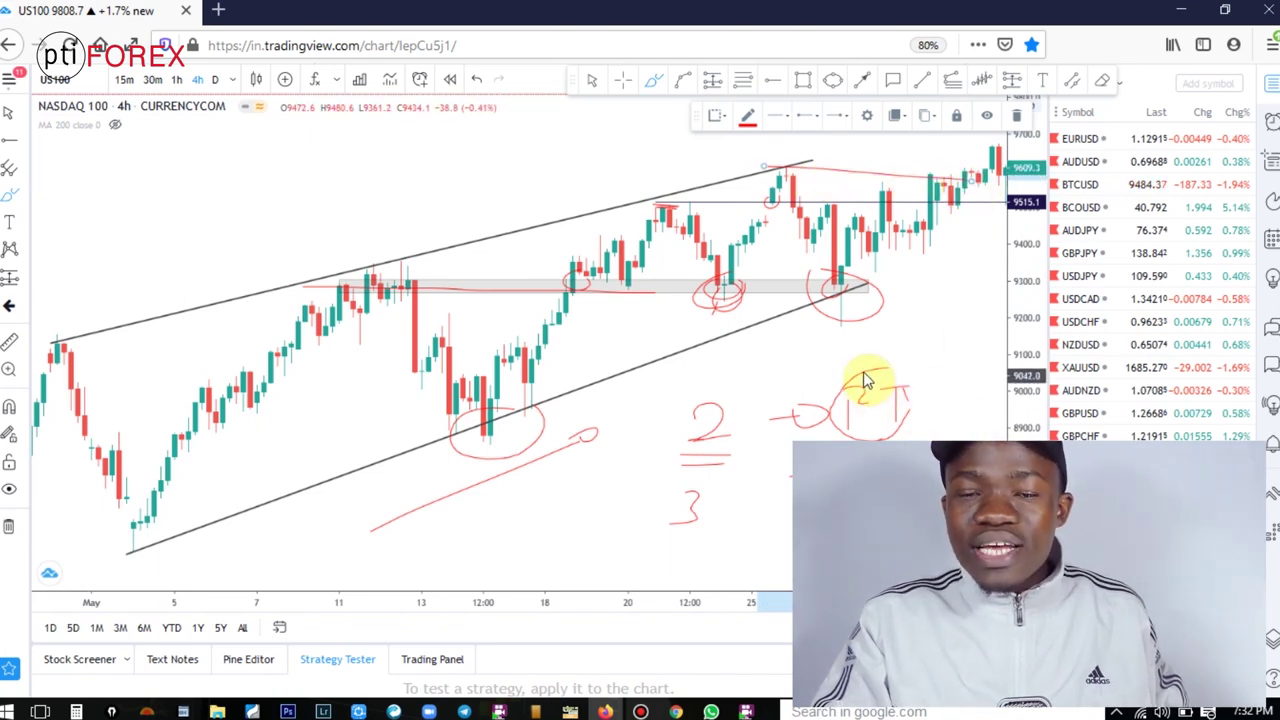
pyautogui.moveTo(864, 381); pyautogui.dragTo(937, 393)
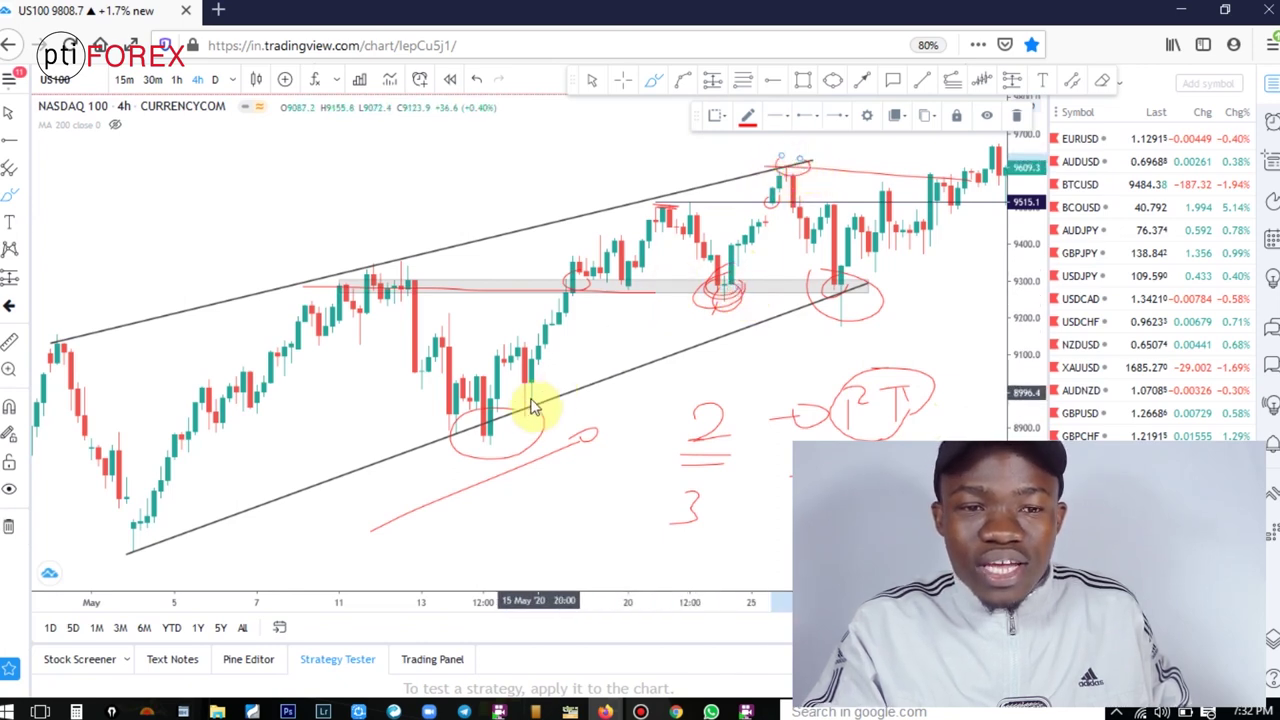
pyautogui.moveTo(678, 180); pyautogui.dragTo(683, 205)
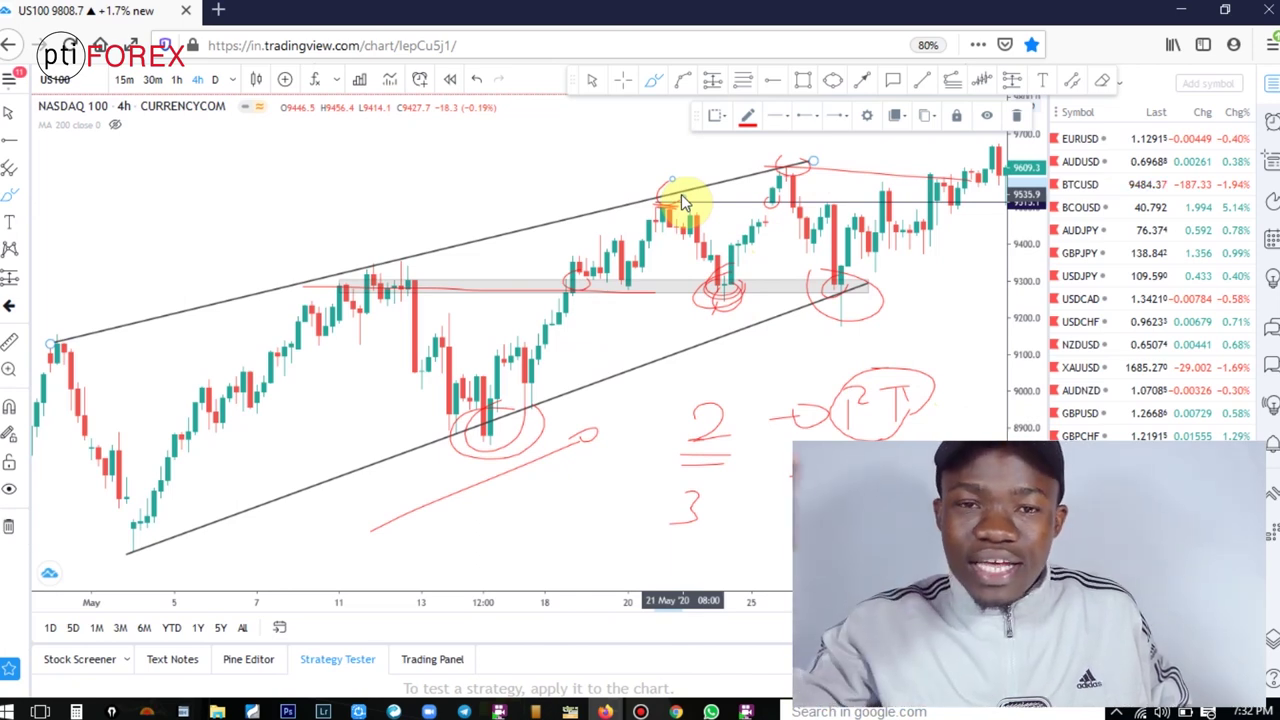
pyautogui.click(776, 517)
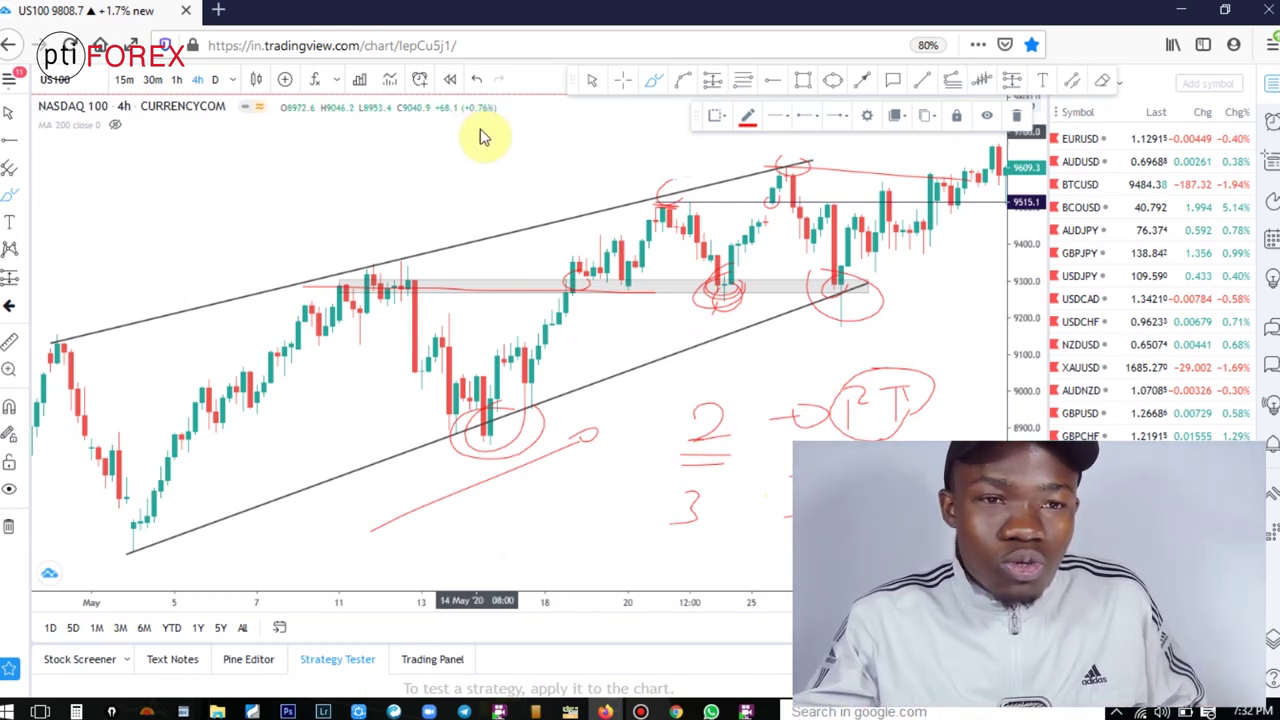
# - Undo recent drawings and redraw the upper trendline from the early-May peak to the late-May highs
pyautogui.click(474, 84)
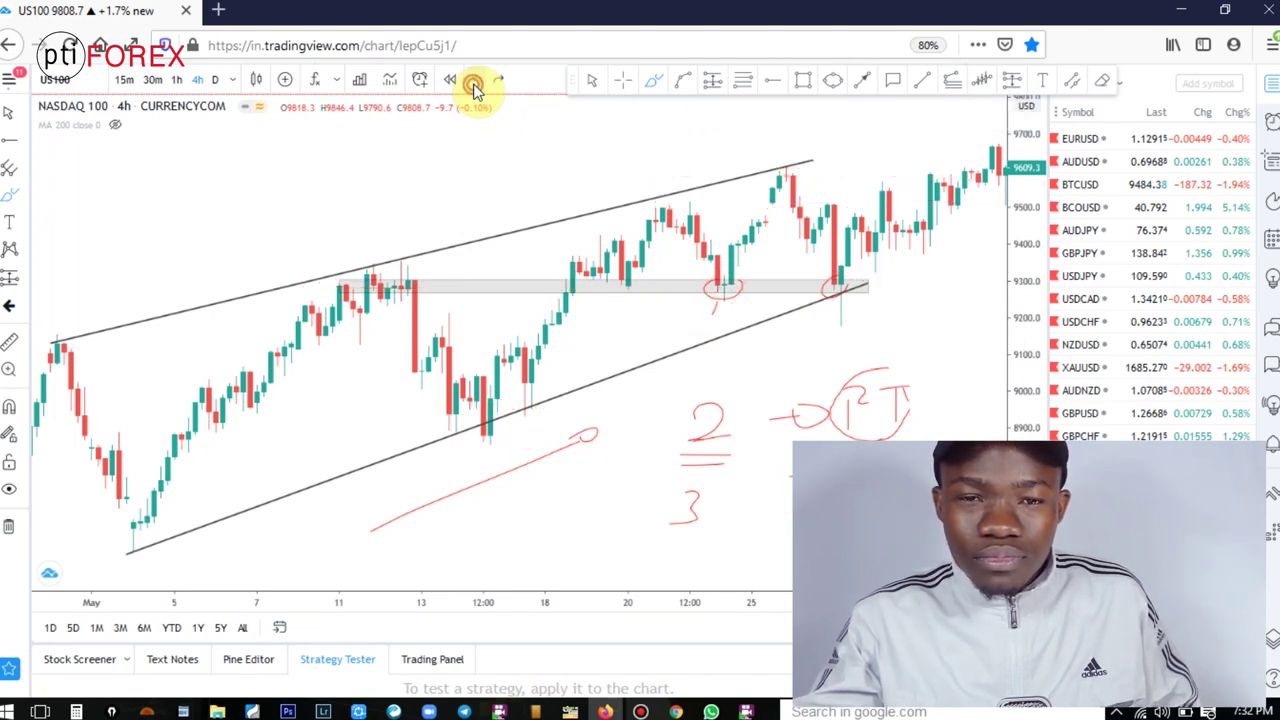
pyautogui.click(474, 84)
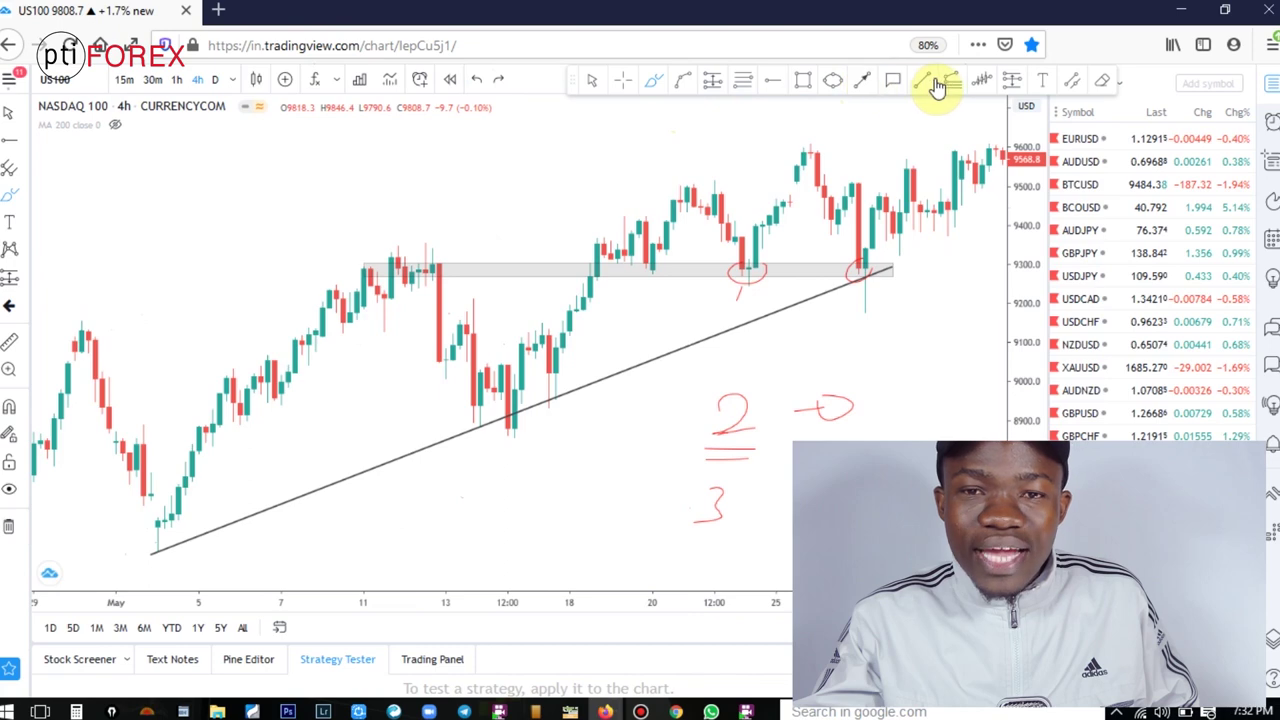
pyautogui.click(82, 334)
pyautogui.click(837, 138)
pyautogui.click(563, 177)
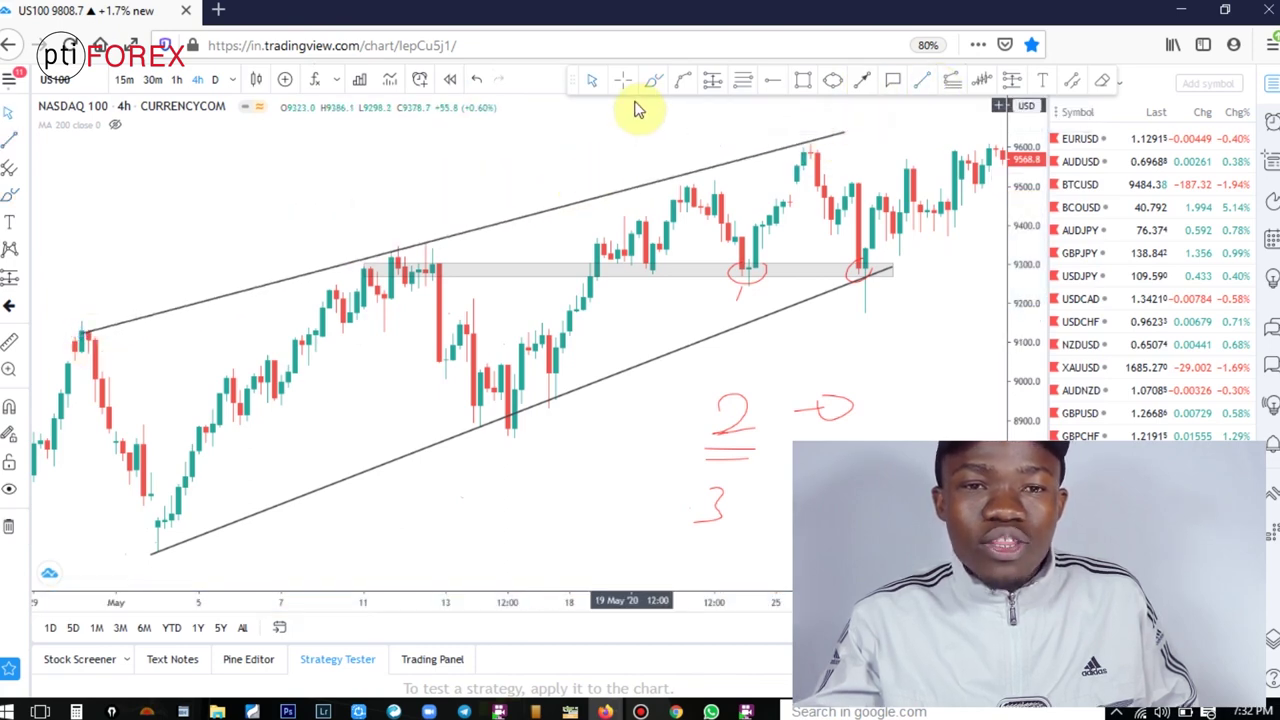
# - Extend the upper trendline's right end to about 9750, past the latest candles
pyautogui.moveTo(537, 141); pyautogui.dragTo(443, 189)
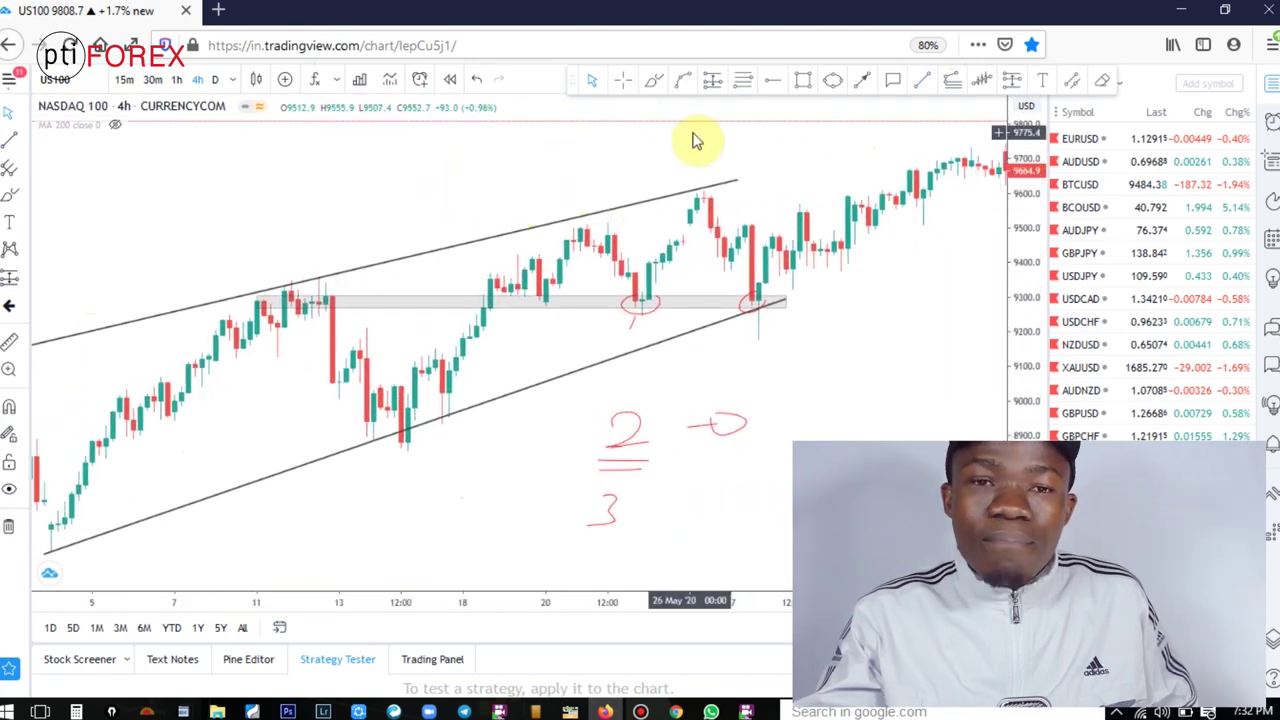
pyautogui.moveTo(737, 181); pyautogui.dragTo(948, 150)
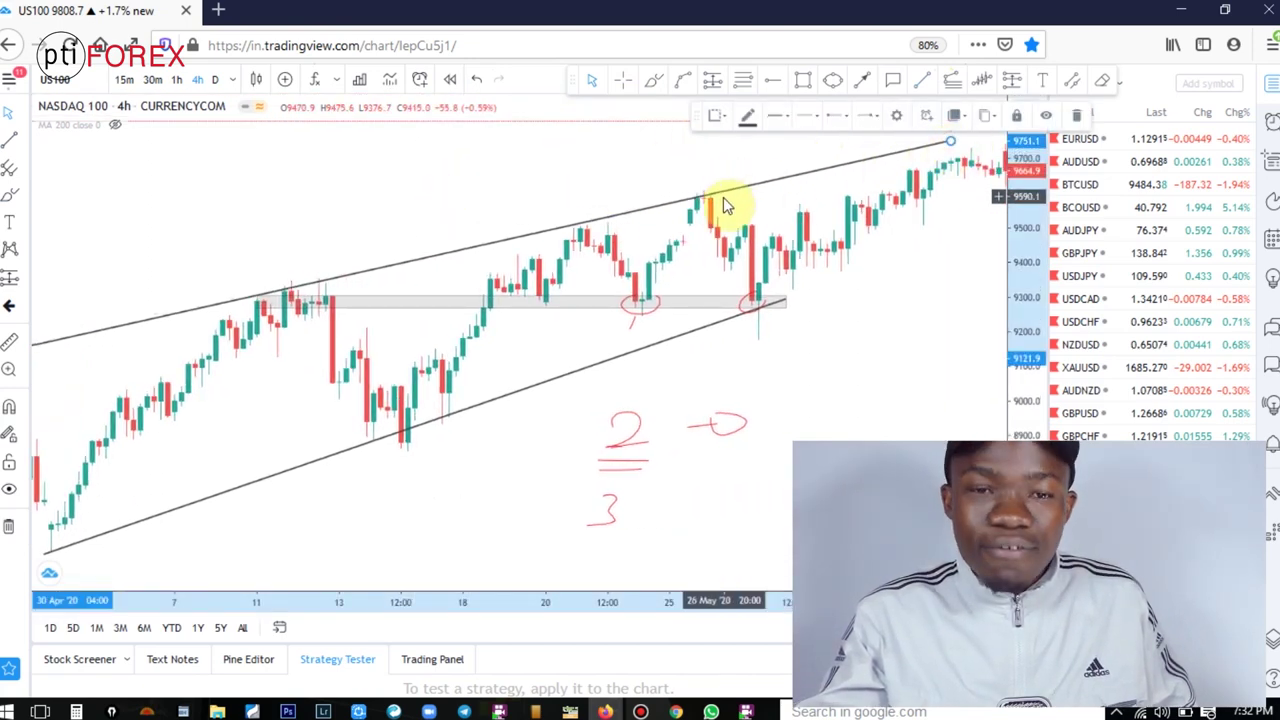
pyautogui.click(640, 193)
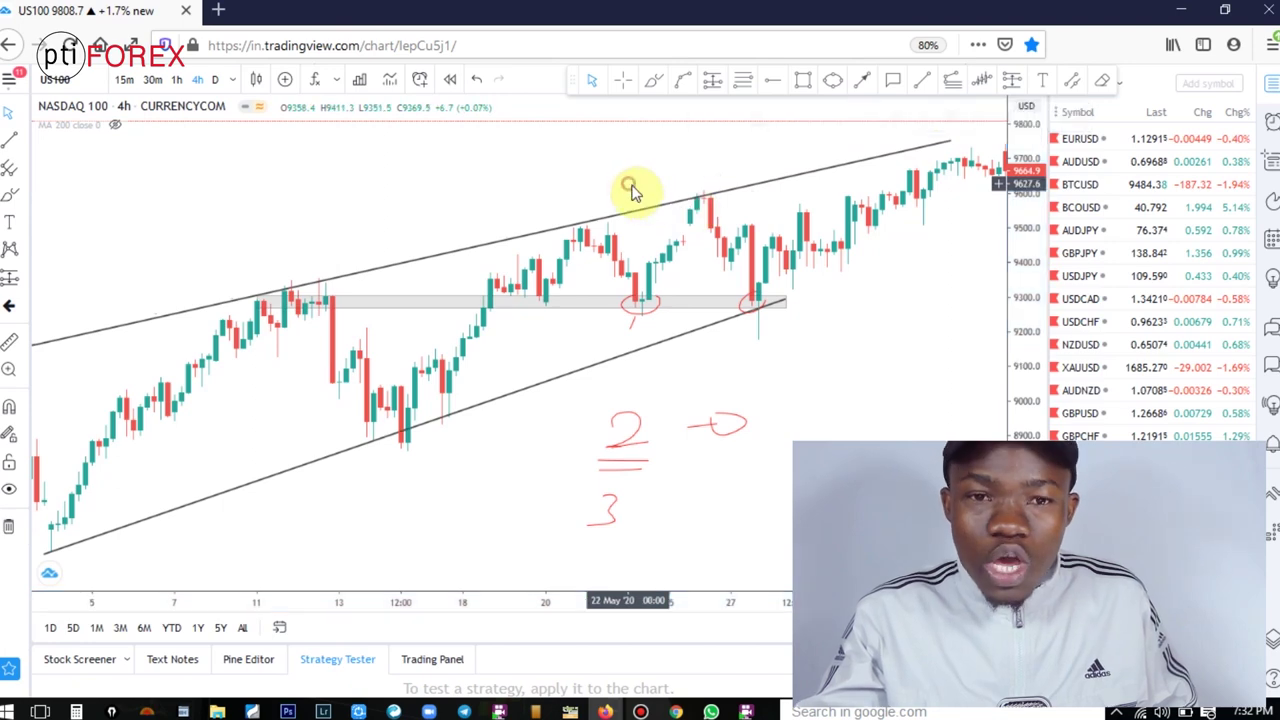
pyautogui.click(661, 83)
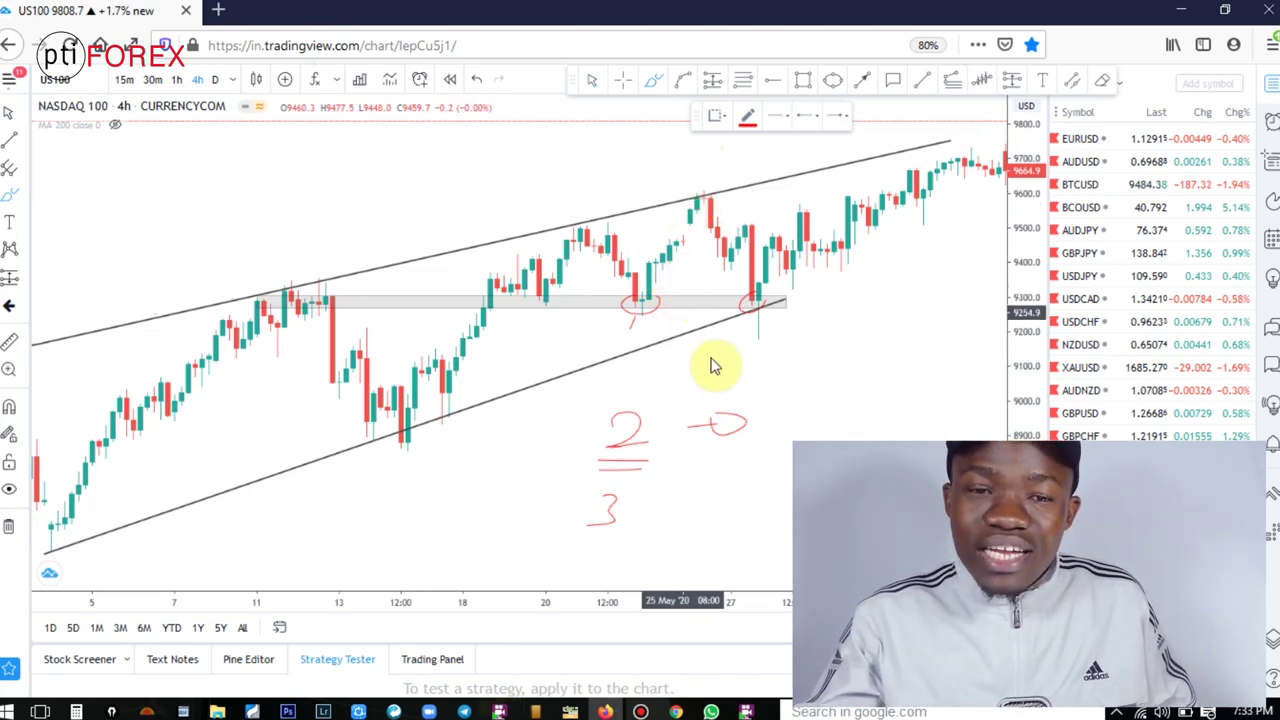
# - Write an underlined red HH and circle the three peaks touching the upper channel line
pyautogui.moveTo(863, 349)
pyautogui.mouseDown()
pyautogui.moveTo(866, 390)
pyautogui.moveTo(894, 357)
pyautogui.moveTo(898, 392)
pyautogui.mouseUp()
pyautogui.moveTo(914, 345)
pyautogui.mouseDown()
pyautogui.moveTo(906, 378)
pyautogui.moveTo(946, 367)
pyautogui.moveTo(943, 400)
pyautogui.mouseUp()
pyautogui.moveTo(838, 436); pyautogui.dragTo(936, 418)
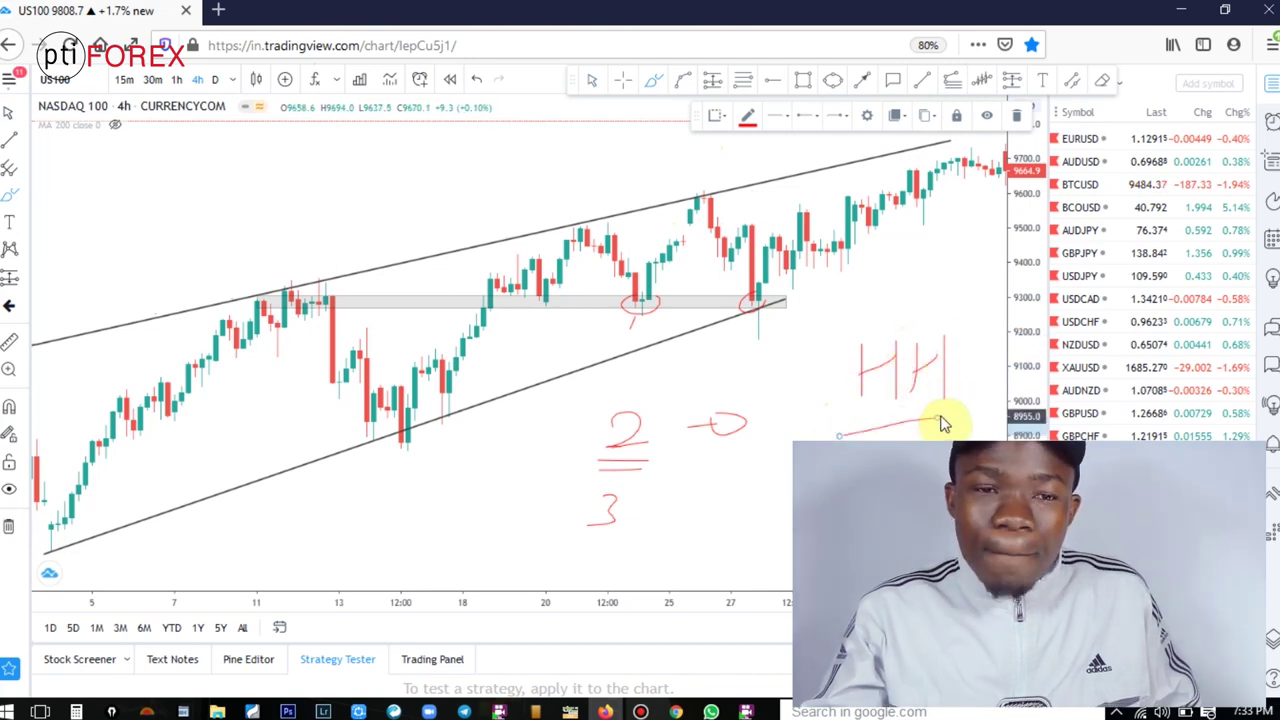
pyautogui.moveTo(310, 268)
pyautogui.mouseDown()
pyautogui.moveTo(286, 303)
pyautogui.moveTo(330, 283)
pyautogui.moveTo(272, 263)
pyautogui.mouseUp()
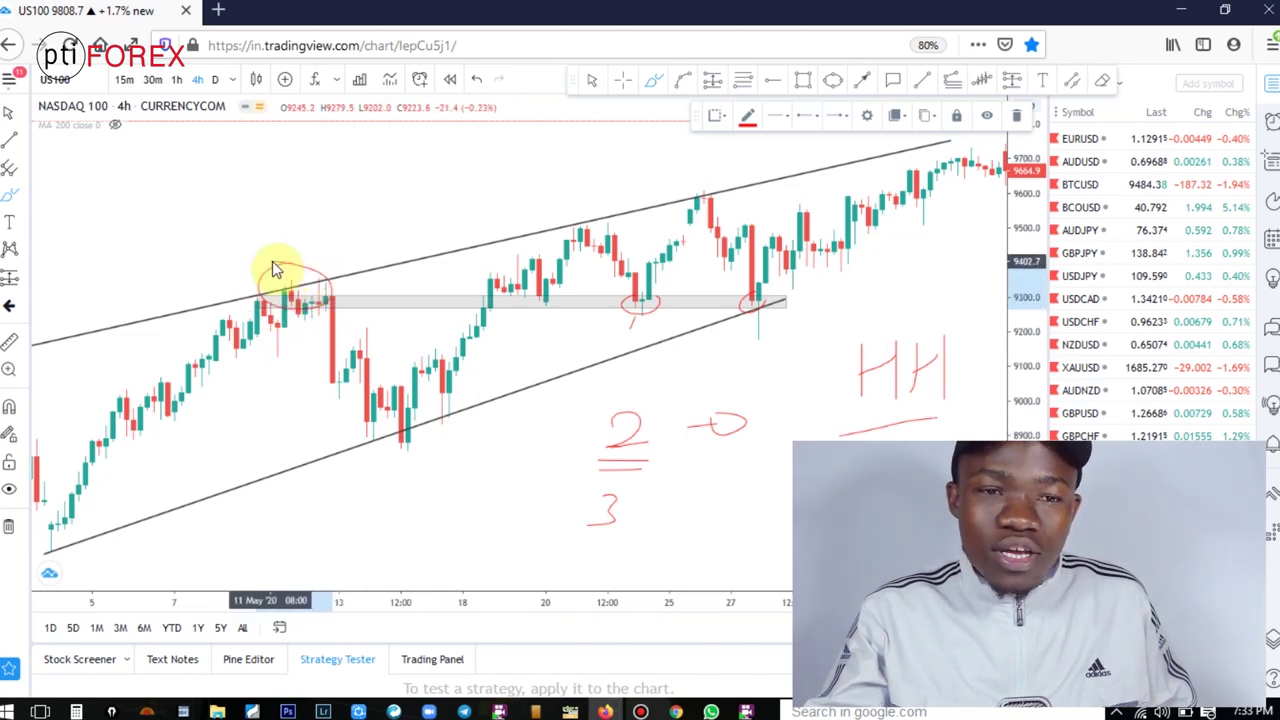
pyautogui.moveTo(588, 210)
pyautogui.mouseDown()
pyautogui.moveTo(580, 257)
pyautogui.moveTo(583, 220)
pyautogui.moveTo(565, 208)
pyautogui.mouseUp()
pyautogui.moveTo(714, 190)
pyautogui.mouseDown()
pyautogui.moveTo(677, 200)
pyautogui.moveTo(720, 223)
pyautogui.moveTo(678, 190)
pyautogui.mouseUp()
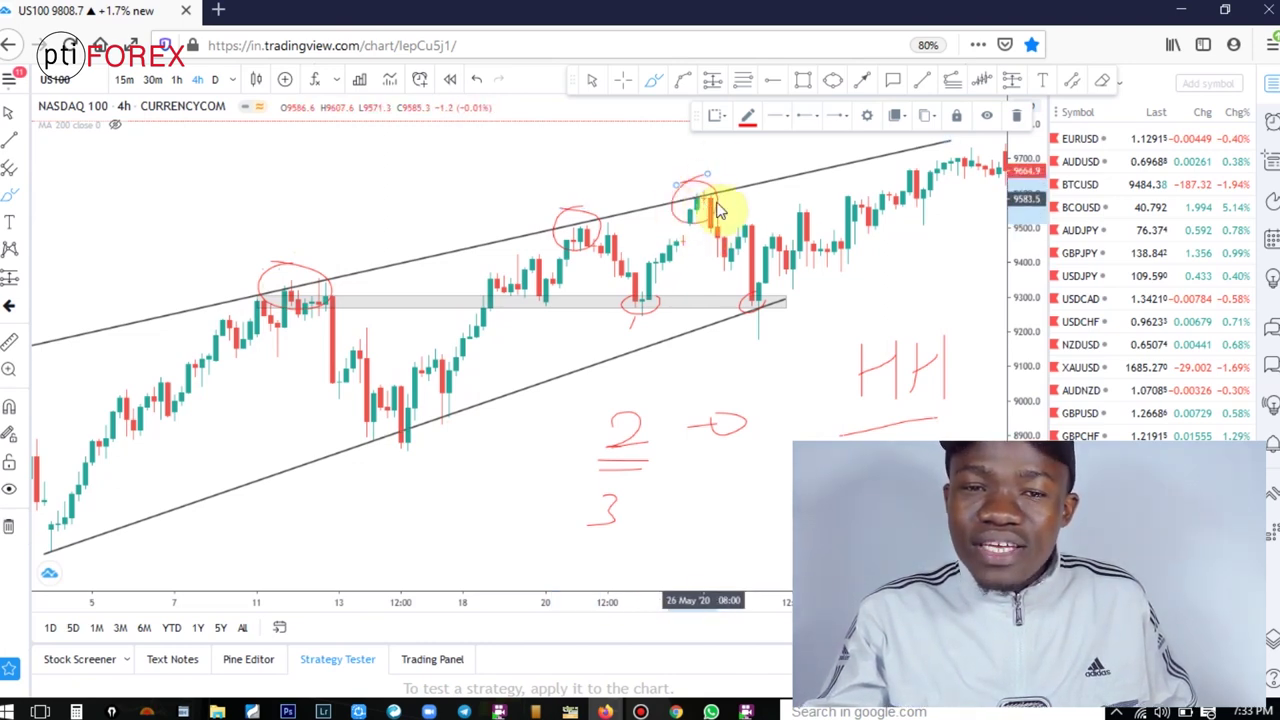
# - Trace the latest rally from the late-May low up to the upper channel line in red
pyautogui.moveTo(743, 297); pyautogui.dragTo(835, 188)
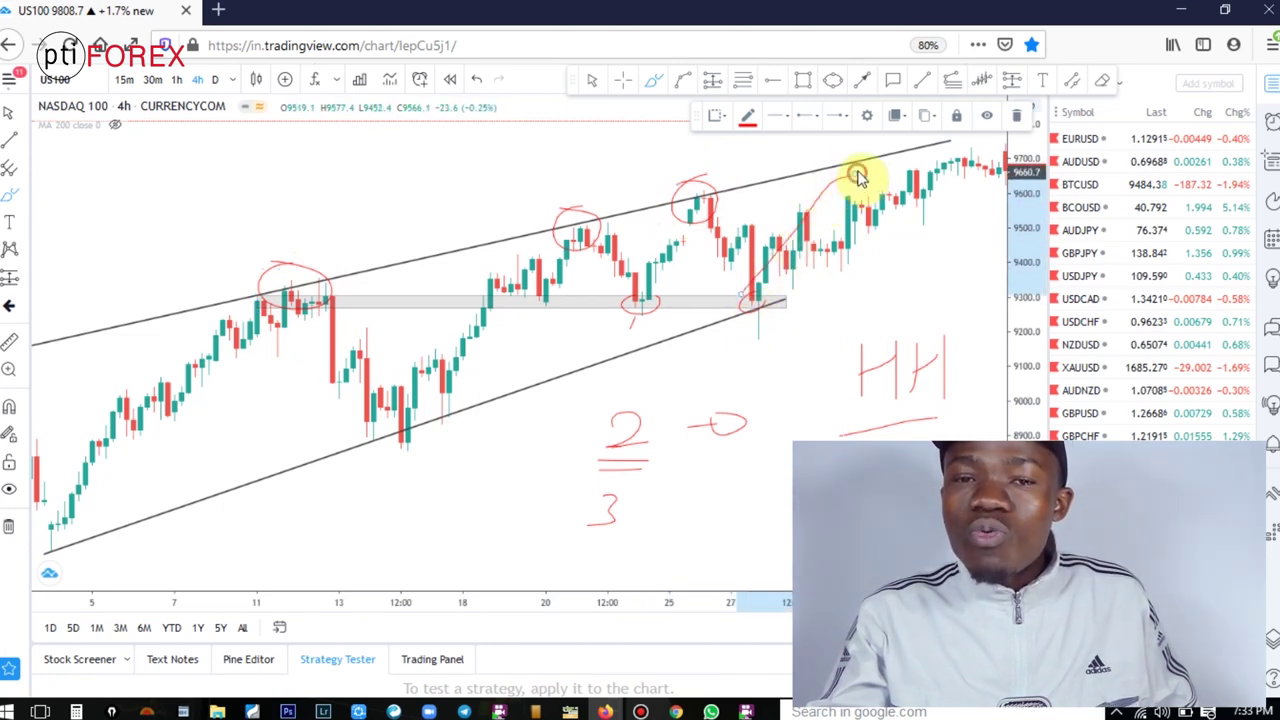
pyautogui.moveTo(838, 160); pyautogui.dragTo(863, 155)
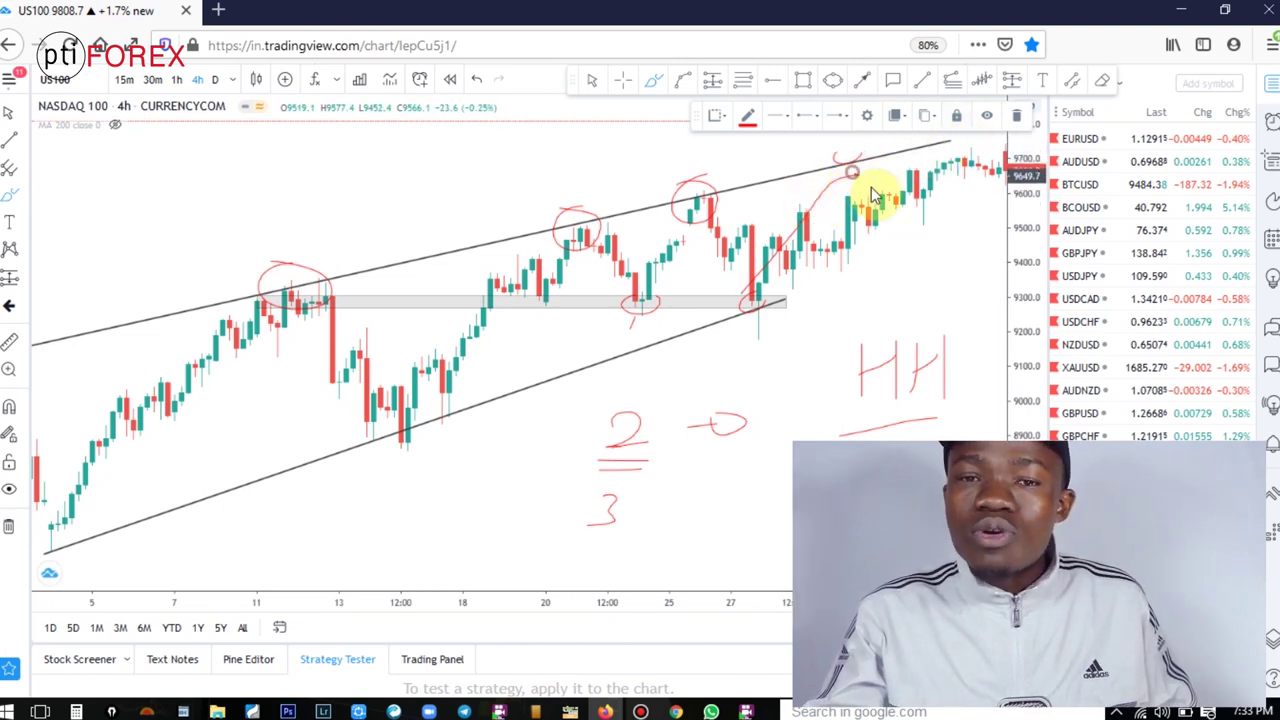
pyautogui.moveTo(872, 195); pyautogui.dragTo(897, 228)
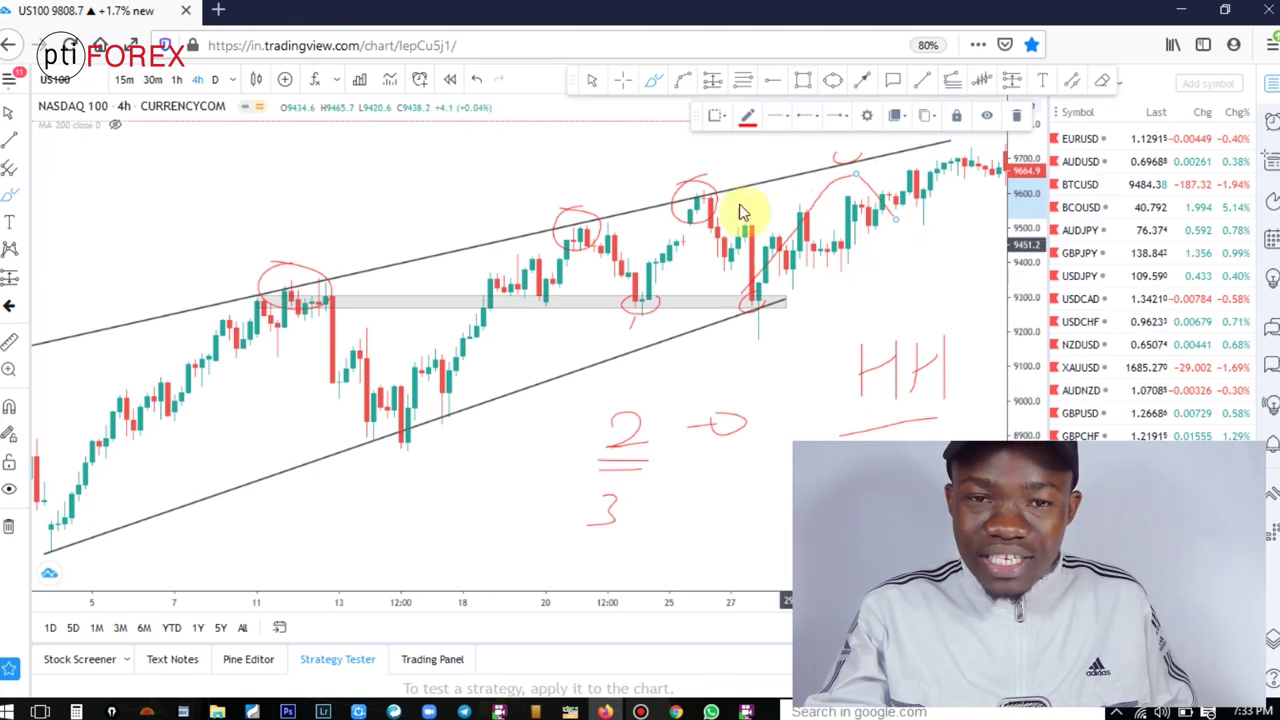
pyautogui.moveTo(675, 200); pyautogui.dragTo(673, 205)
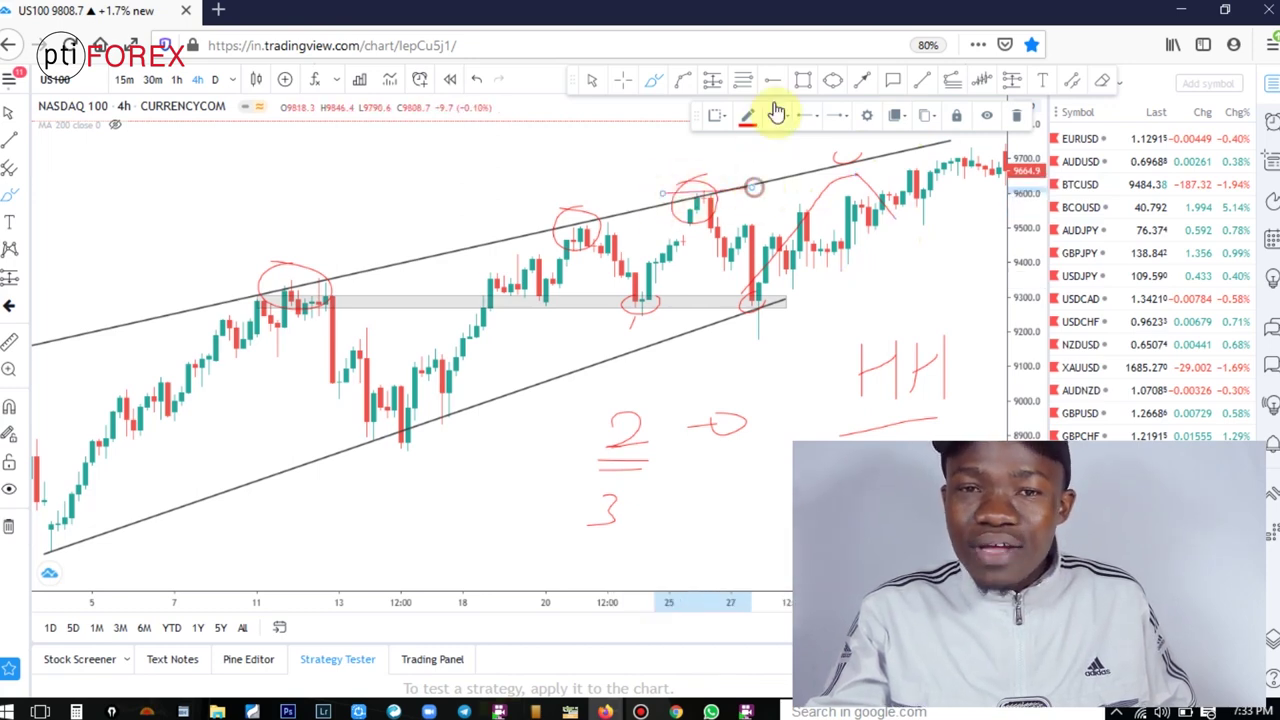
# - Draw a grey resistance rectangle over the late-May highs near 9600
pyautogui.click(810, 82)
pyautogui.moveTo(662, 176); pyautogui.dragTo(868, 203)
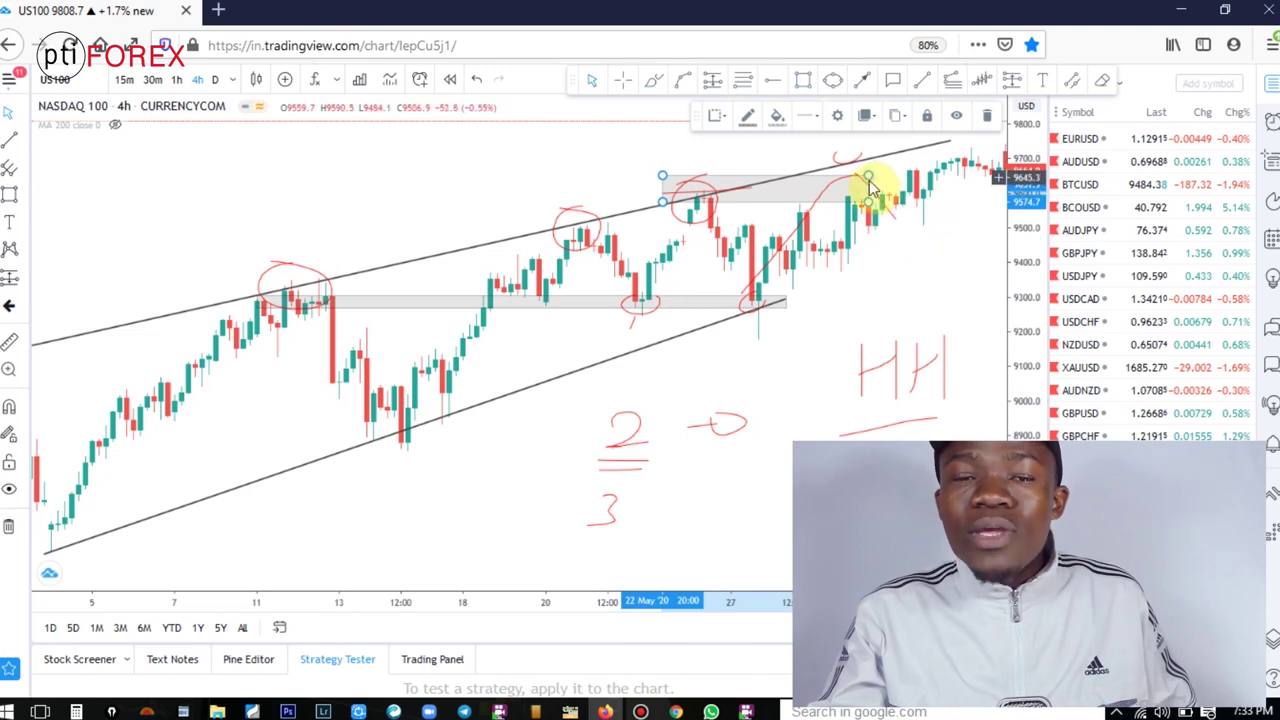
pyautogui.moveTo(929, 320)
pyautogui.mouseDown()
pyautogui.moveTo(849, 371)
pyautogui.moveTo(924, 281)
pyautogui.moveTo(886, 443)
pyautogui.moveTo(906, 410)
pyautogui.mouseUp()
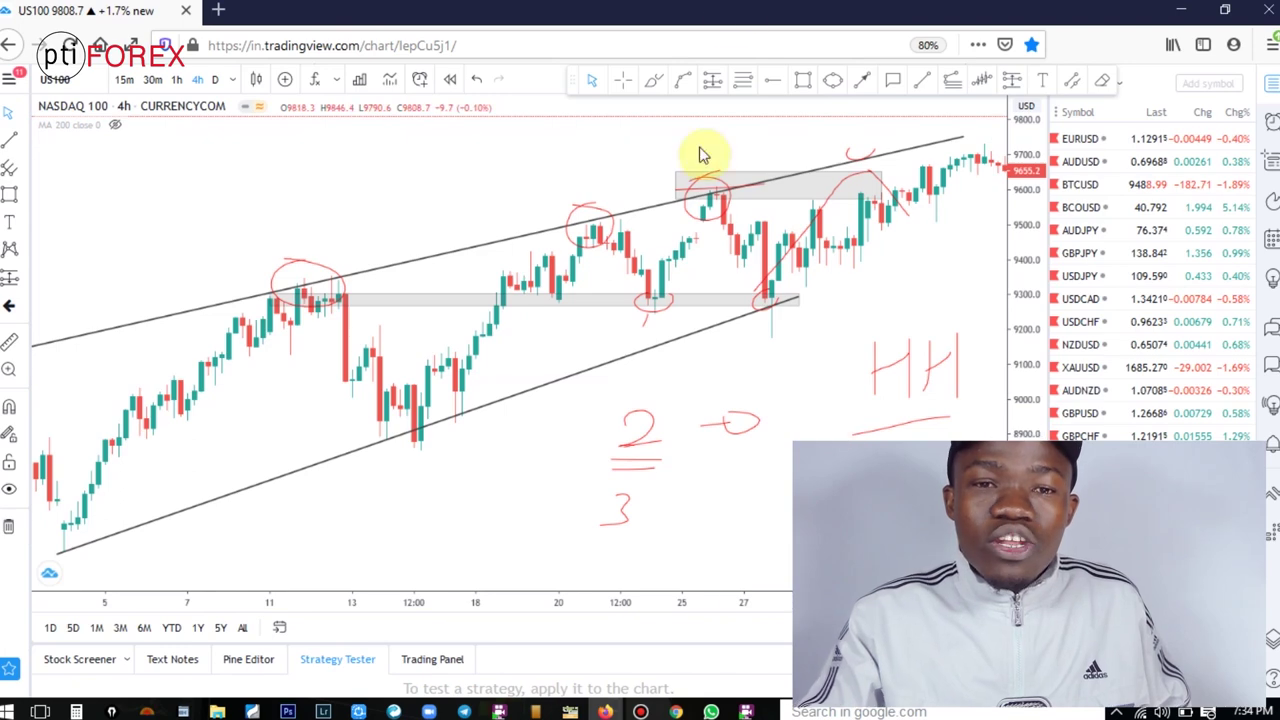
# - Draw a red line along the top of the resistance zone and write TP above it
pyautogui.moveTo(651, 206); pyautogui.dragTo(646, 160)
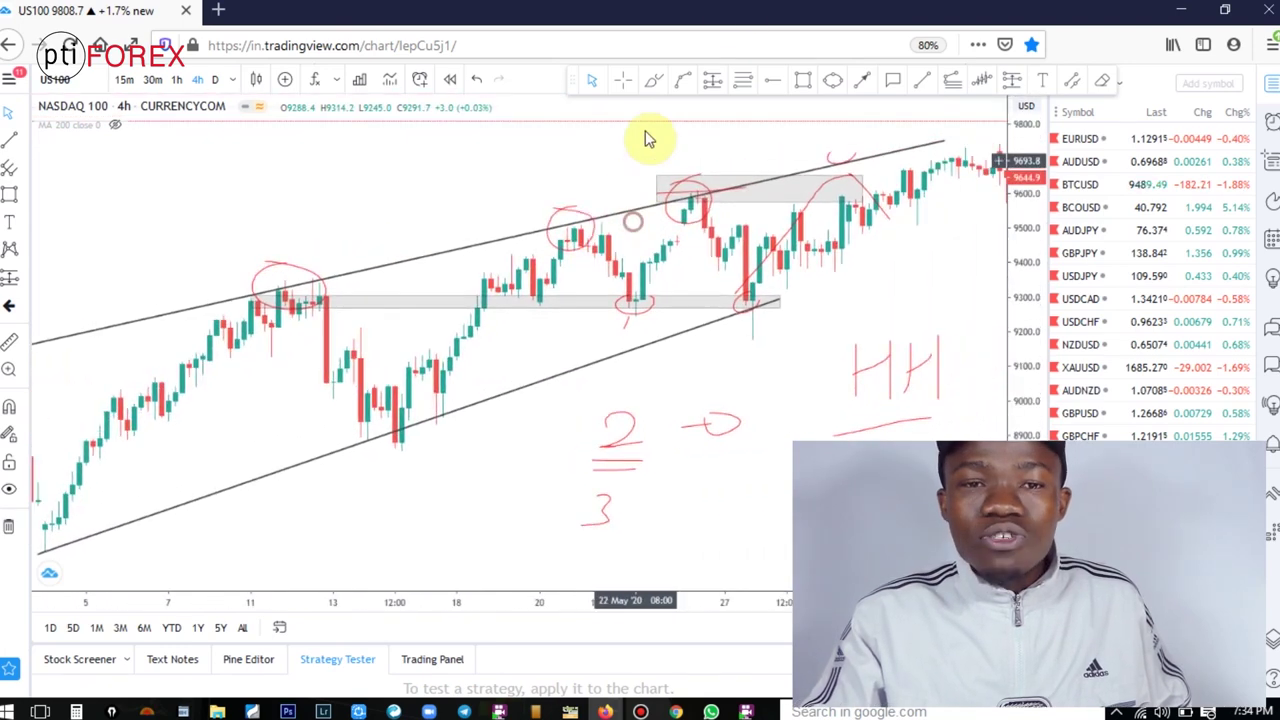
pyautogui.click(653, 80)
pyautogui.click(611, 188)
pyautogui.click(779, 190)
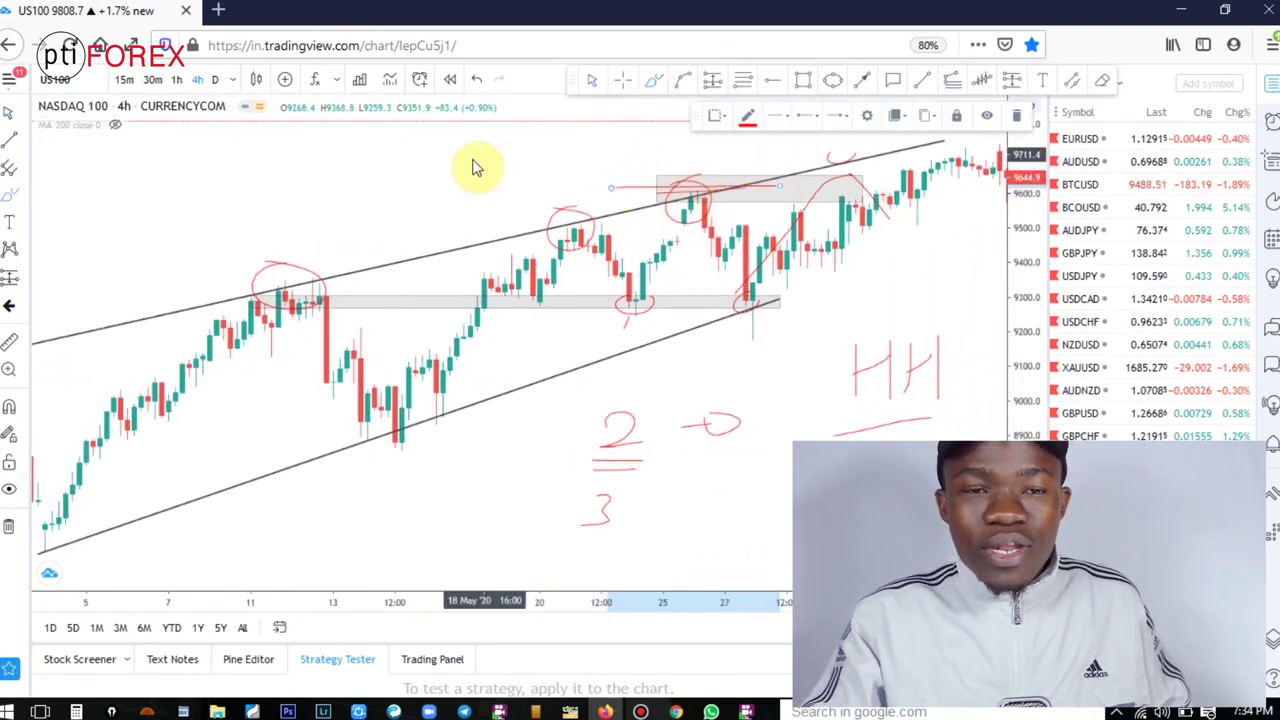
pyautogui.click(453, 176)
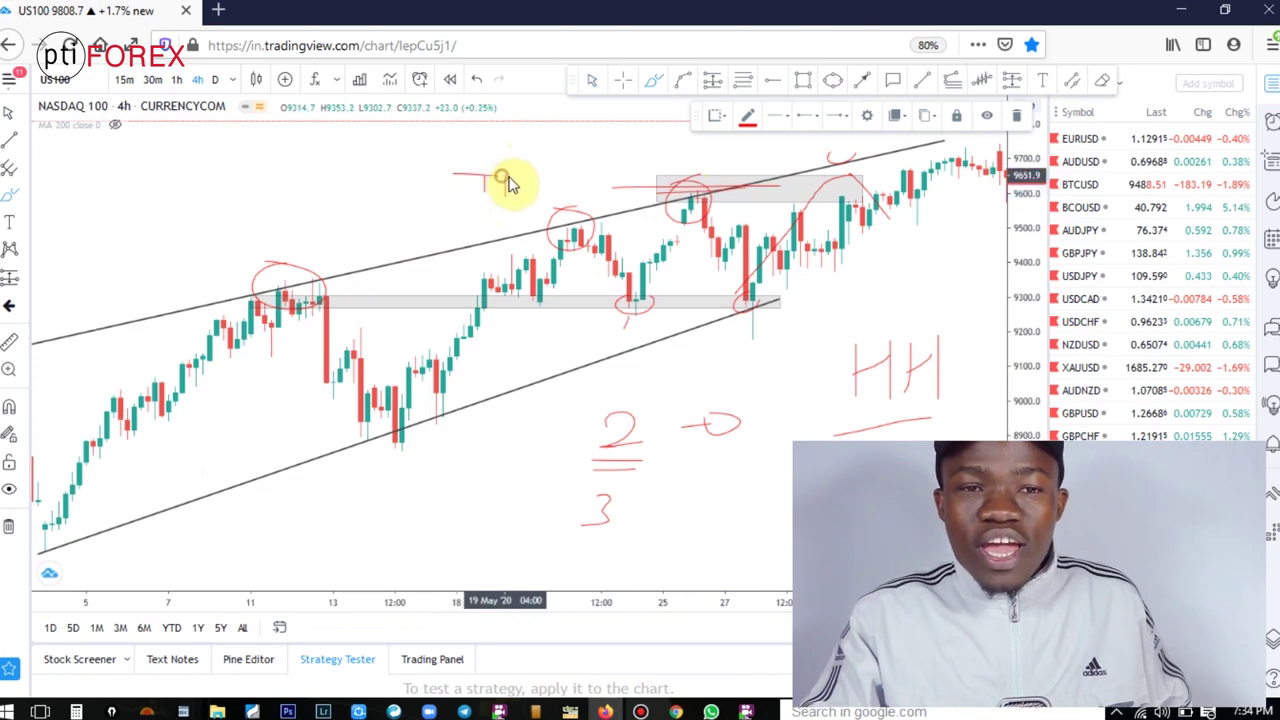
pyautogui.click(509, 178)
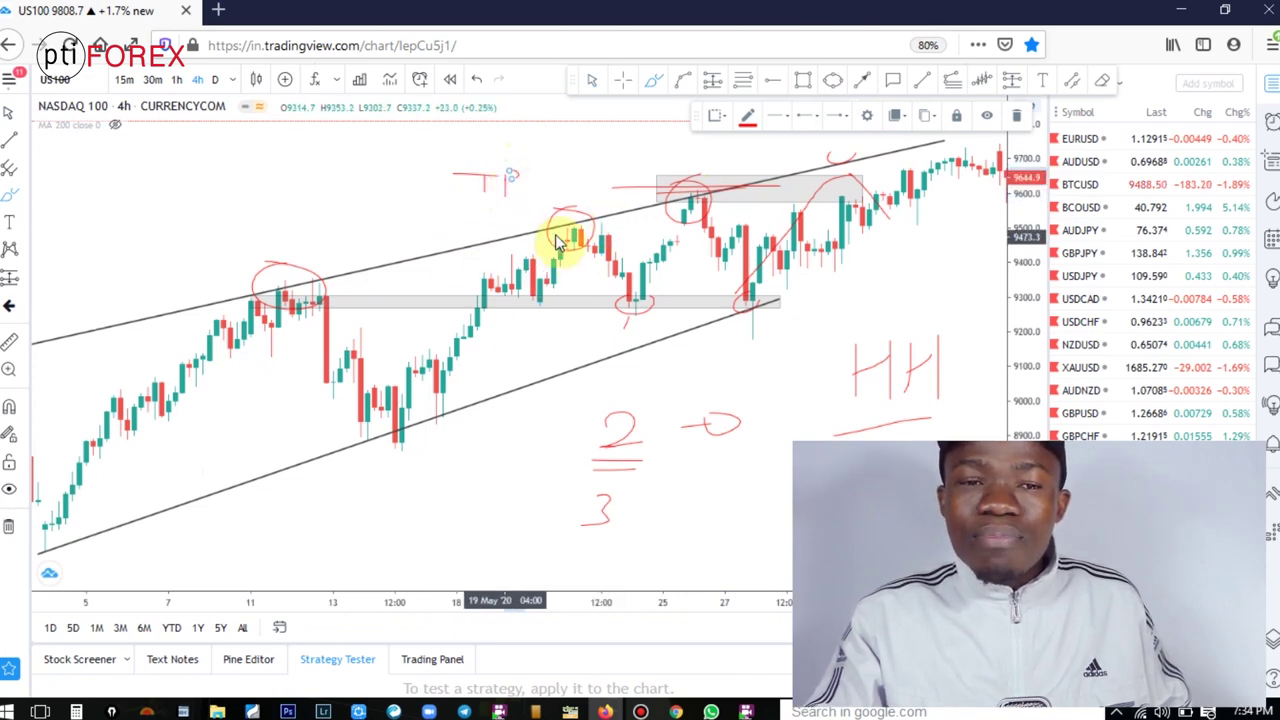